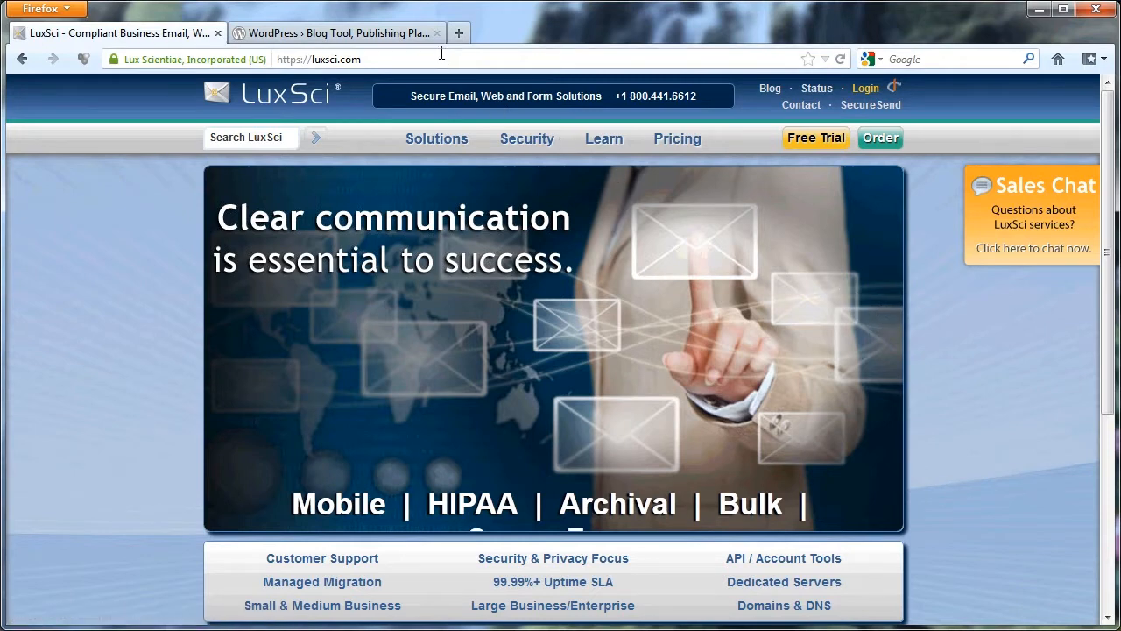
Log in to the LuxSci full portal by entering the account password for the prefilled username.
{"action": "left_click", "coordinate": [865, 89]}
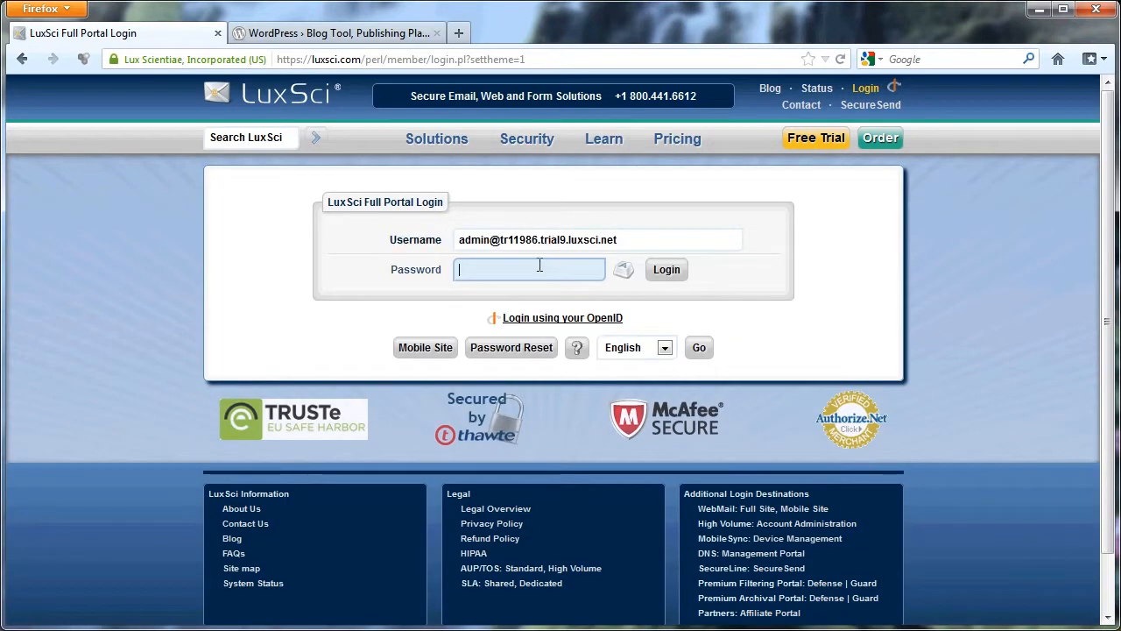
{"action": "type", "text": "••••••••••"}
{"action": "key", "text": "Return"}
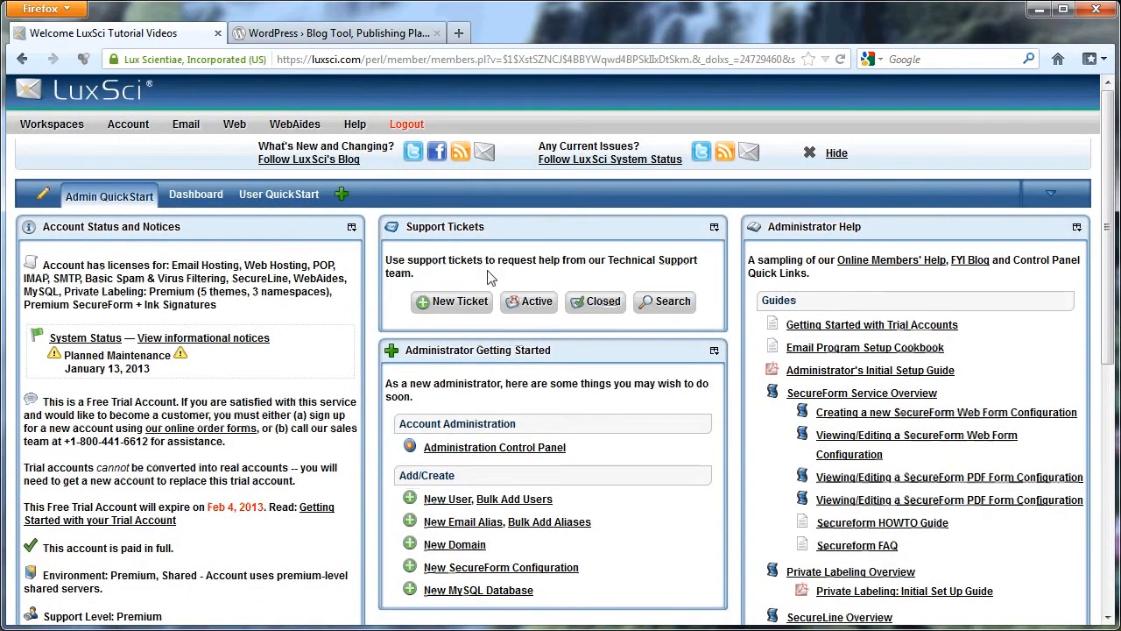
Open the Web Sites section of Account Administration and check which user owns the site's files under Physical Location.
{"action": "left_click", "coordinate": [131, 127]}
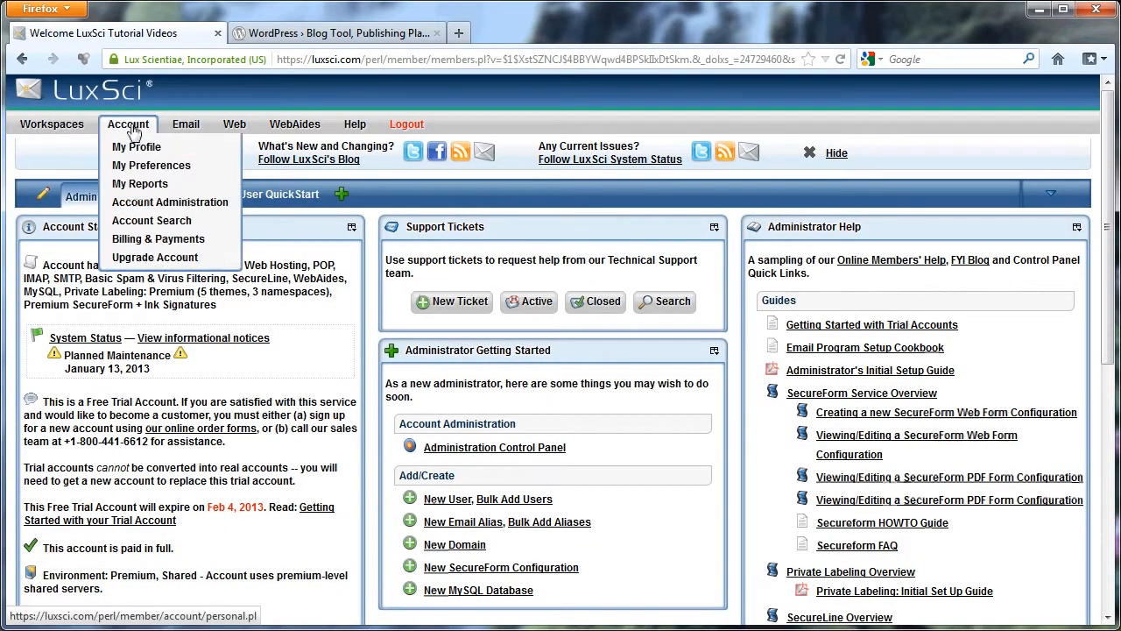
{"action": "left_click", "coordinate": [163, 201]}
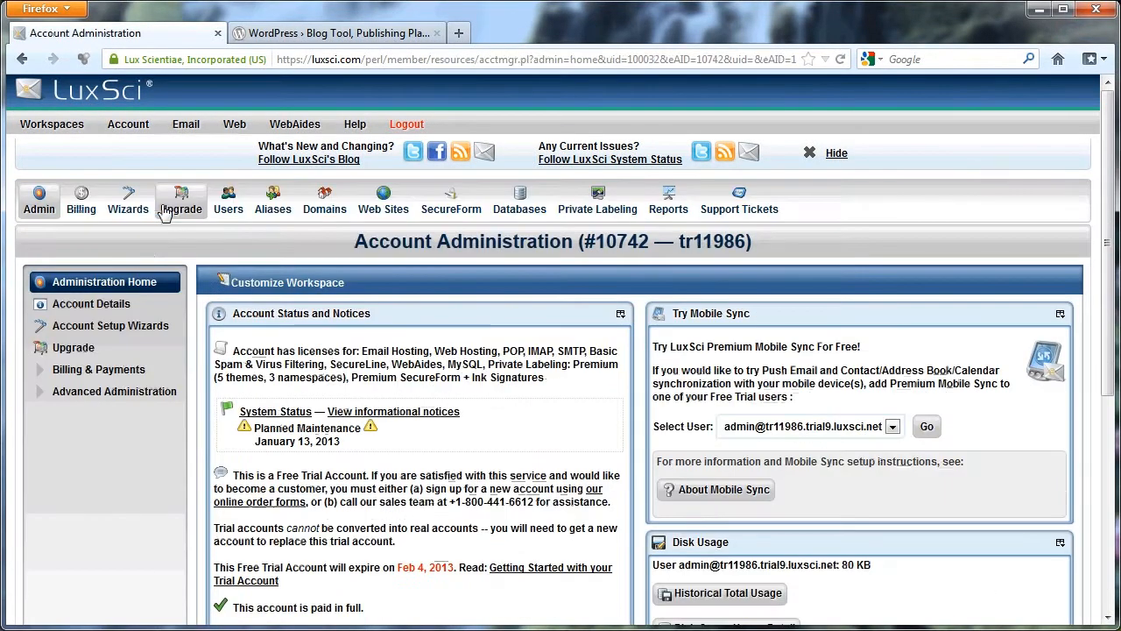
{"action": "left_click", "coordinate": [381, 212]}
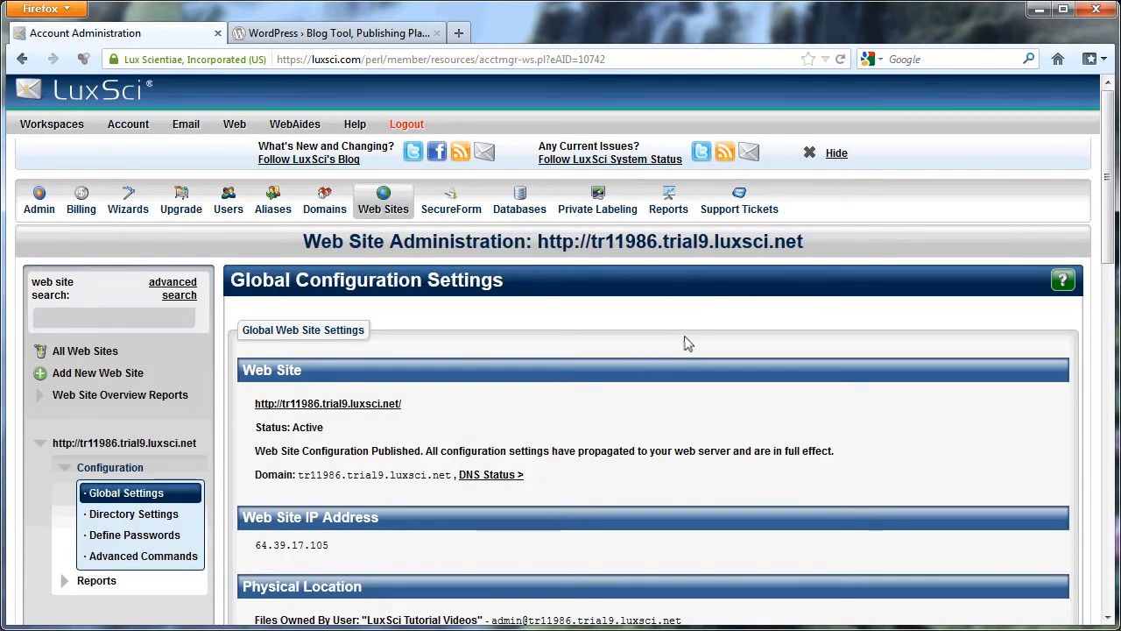
{"action": "scroll", "coordinate": [686, 344], "scroll_direction": "down", "scroll_amount": 2}
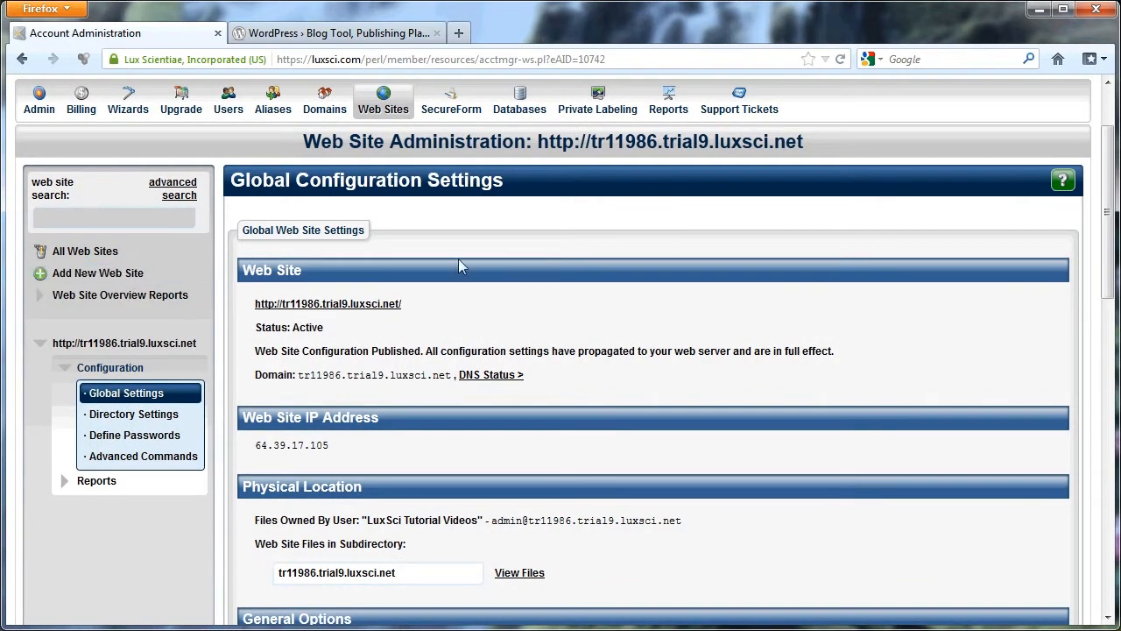
{"action": "scroll", "coordinate": [578, 346], "scroll_direction": "down", "scroll_amount": 2}
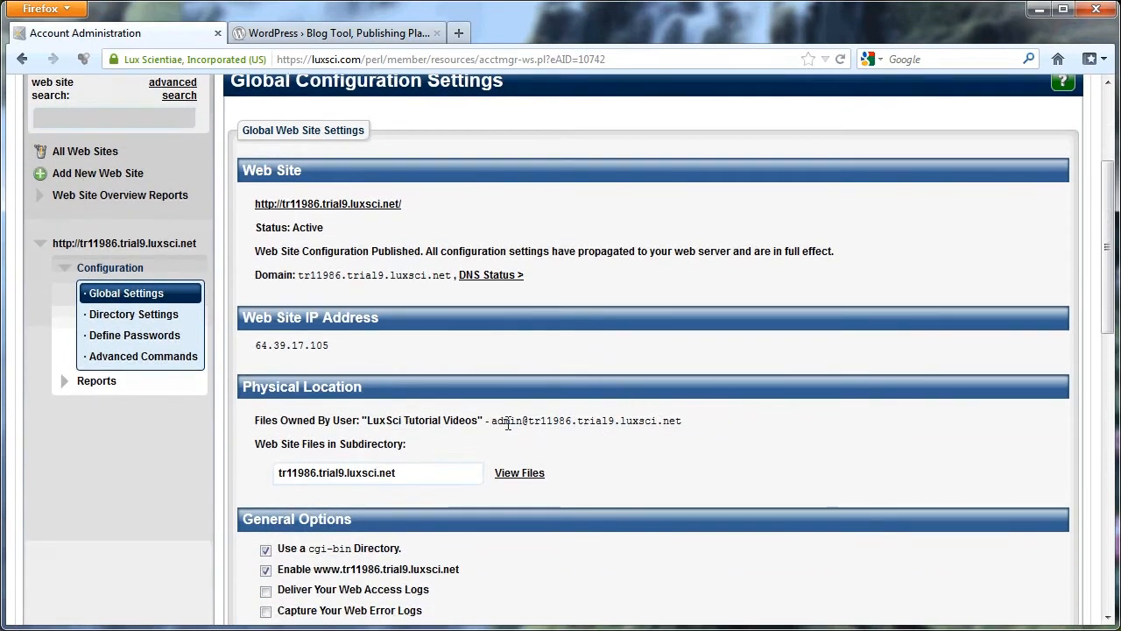
{"action": "left_click_drag", "start_coordinate": [492, 418], "coordinate": [684, 424]}
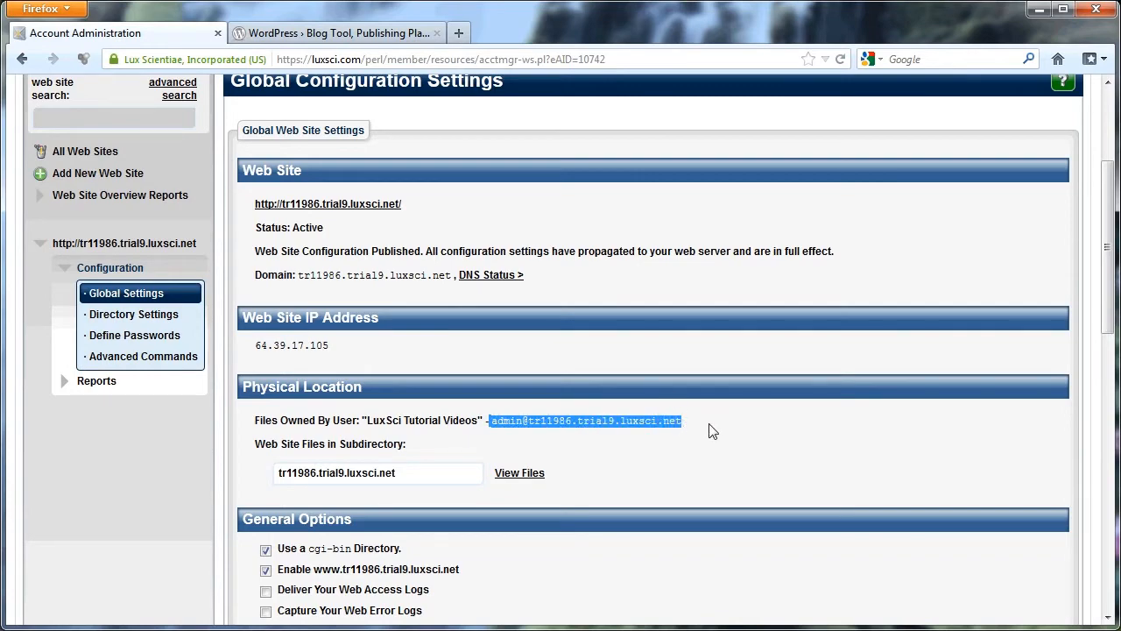
{"action": "left_click", "coordinate": [711, 430]}
{"action": "scroll", "coordinate": [711, 431], "scroll_direction": "up", "scroll_amount": 4}
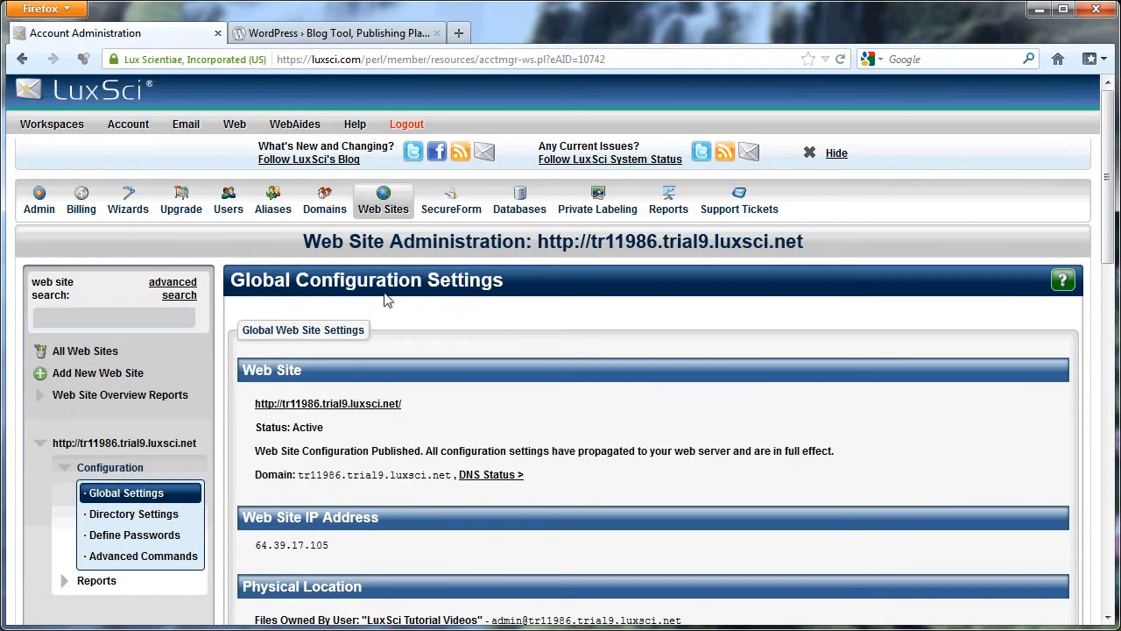
Open the web File Manager, go to the www directory inside the site's folder, and review its upload options.
{"action": "mouse_move", "coordinate": [236, 124]}
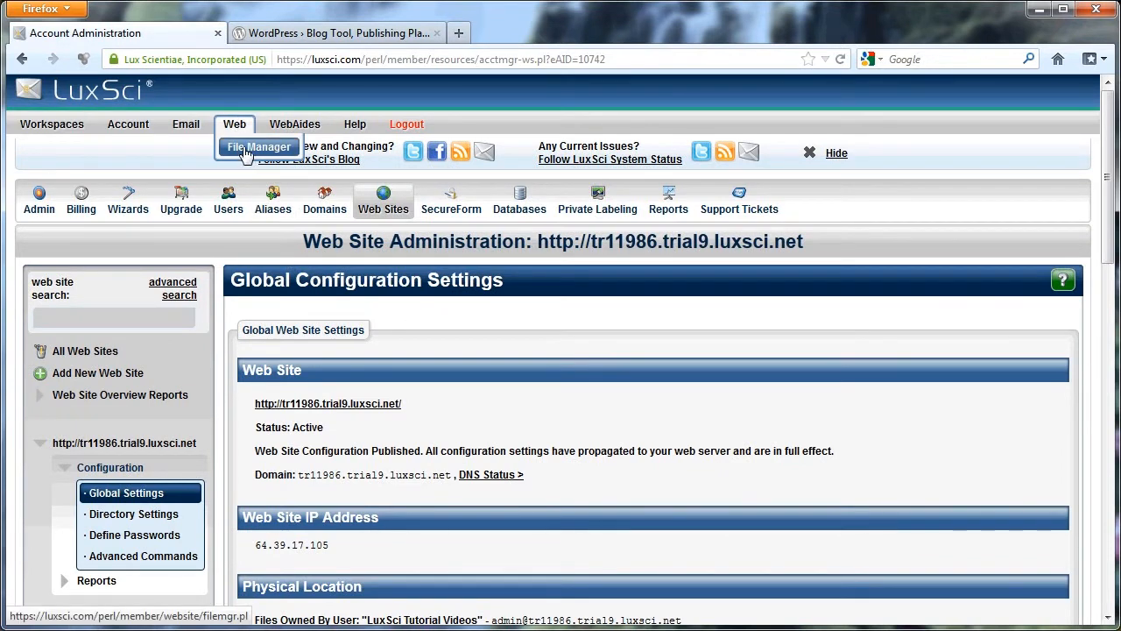
{"action": "left_click", "coordinate": [247, 149]}
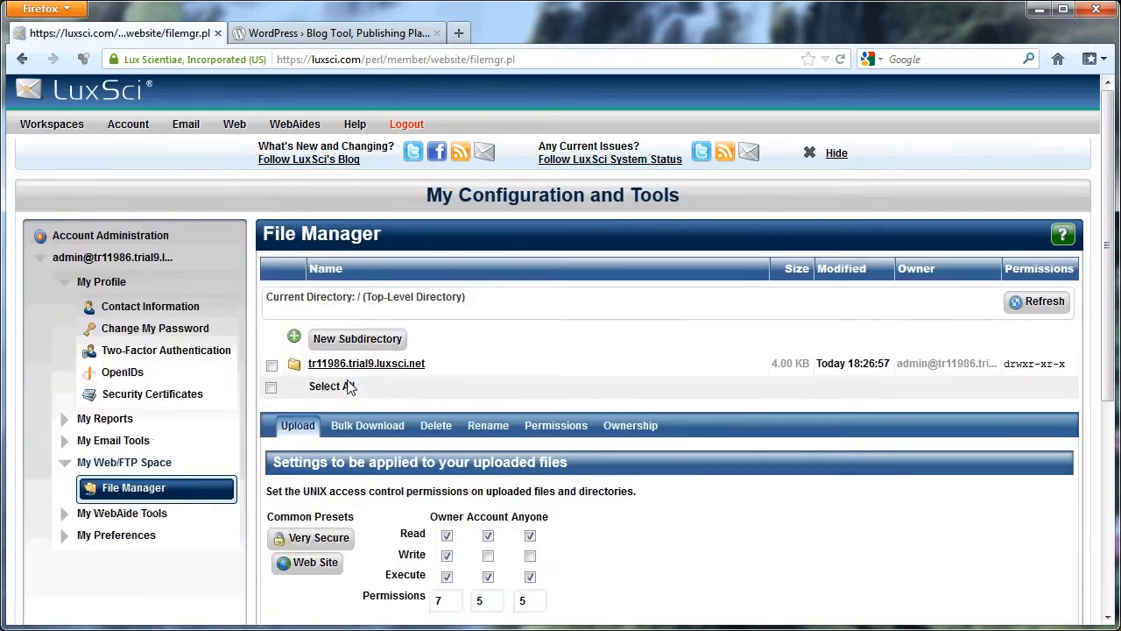
{"action": "scroll", "coordinate": [585, 361], "scroll_direction": "down", "scroll_amount": 2}
{"action": "scroll", "coordinate": [584, 360], "scroll_direction": "down", "scroll_amount": 2}
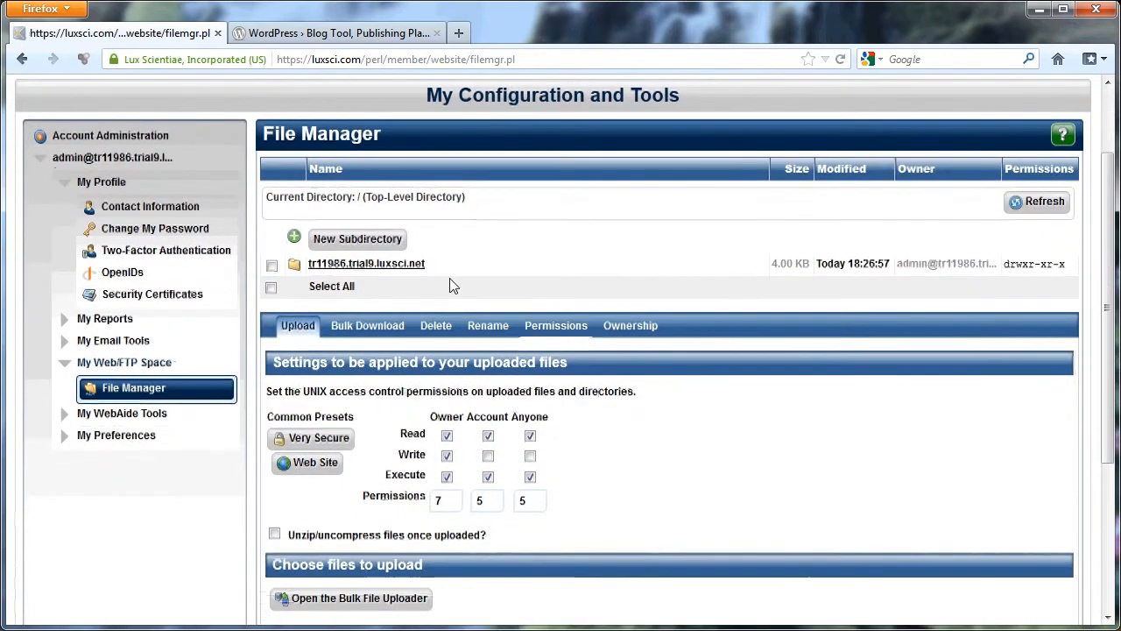
{"action": "left_click", "coordinate": [389, 268]}
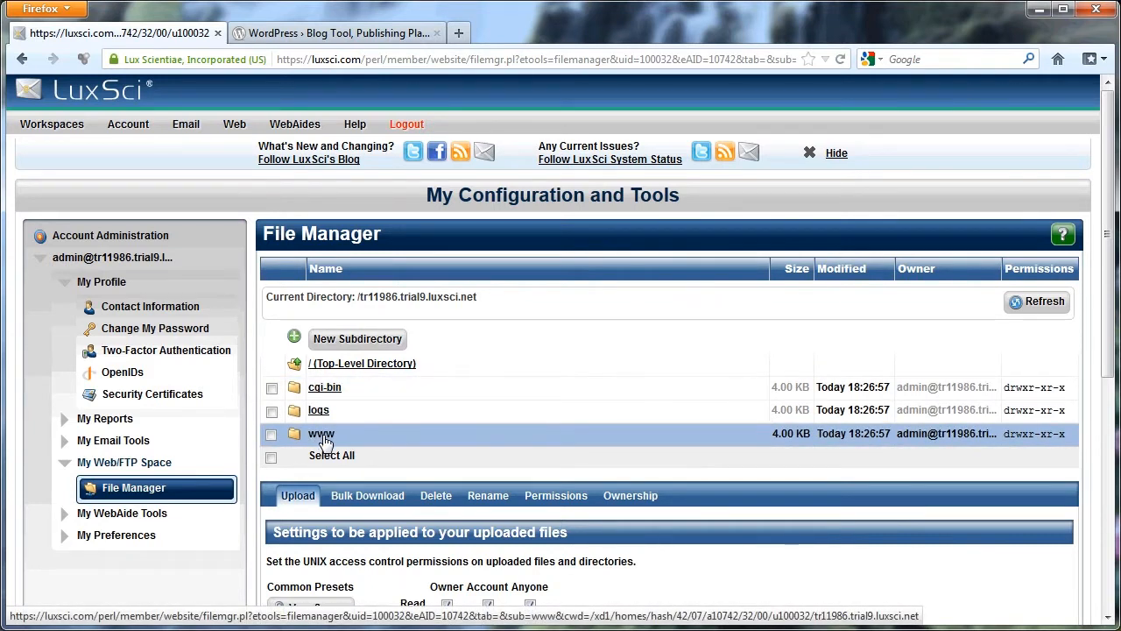
{"action": "left_click", "coordinate": [322, 437]}
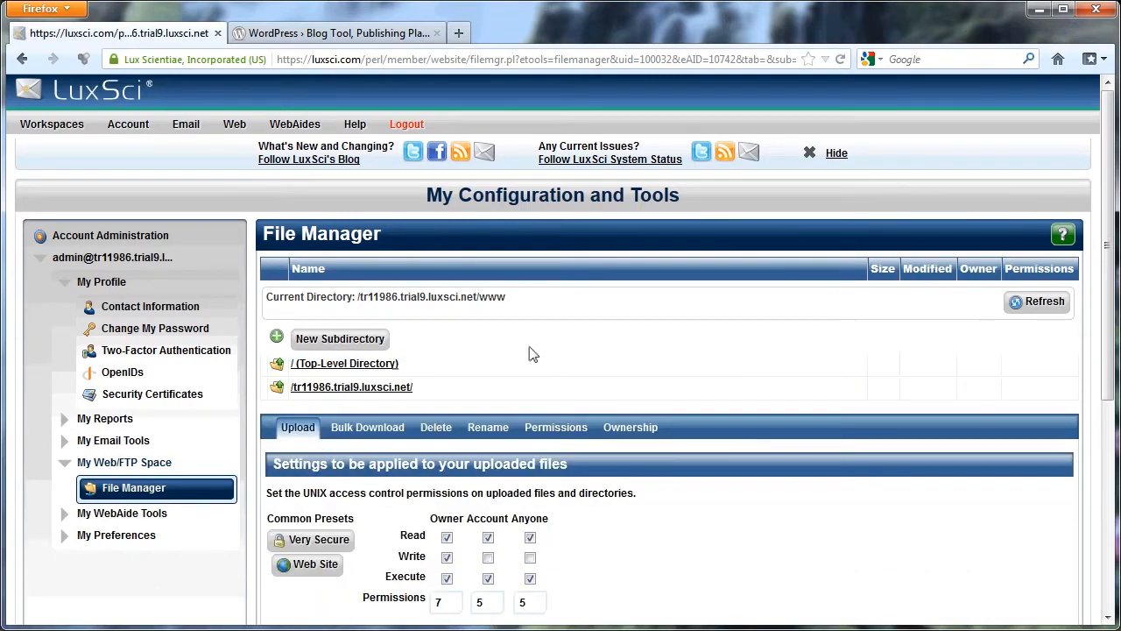
{"action": "scroll", "coordinate": [533, 353], "scroll_direction": "down", "scroll_amount": 2}
{"action": "scroll", "coordinate": [590, 304], "scroll_direction": "down", "scroll_amount": 2}
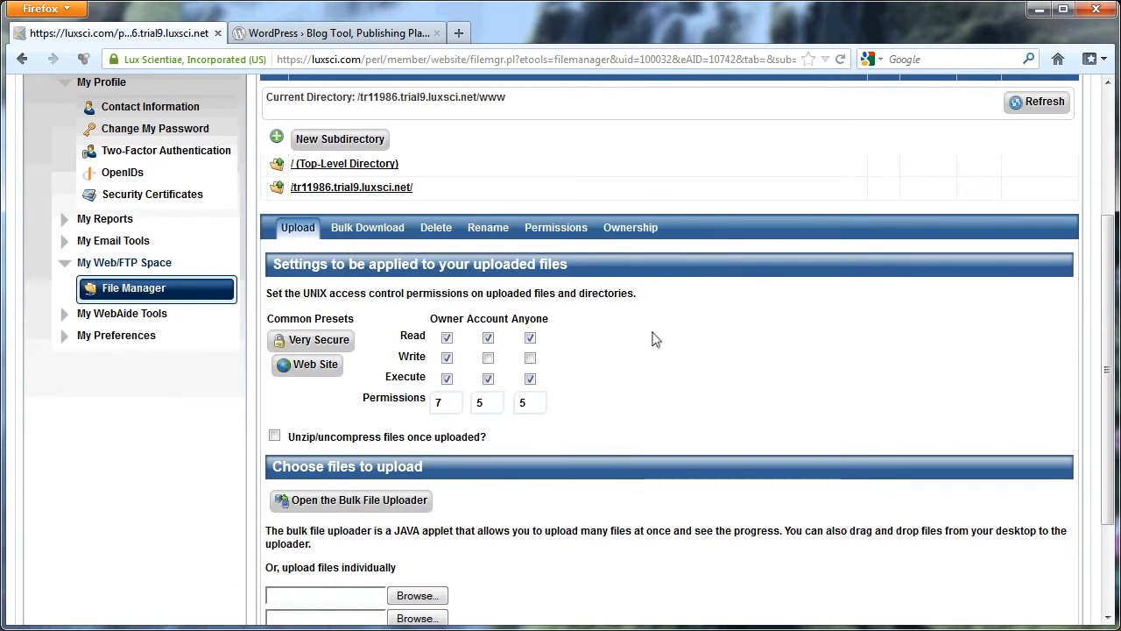
{"action": "scroll", "coordinate": [652, 339], "scroll_direction": "down", "scroll_amount": 2}
Switch to the WordPress site and download the WordPress 3.5 .zip release, saving the file to disk.
{"action": "key", "text": "ctrl+Tab"}
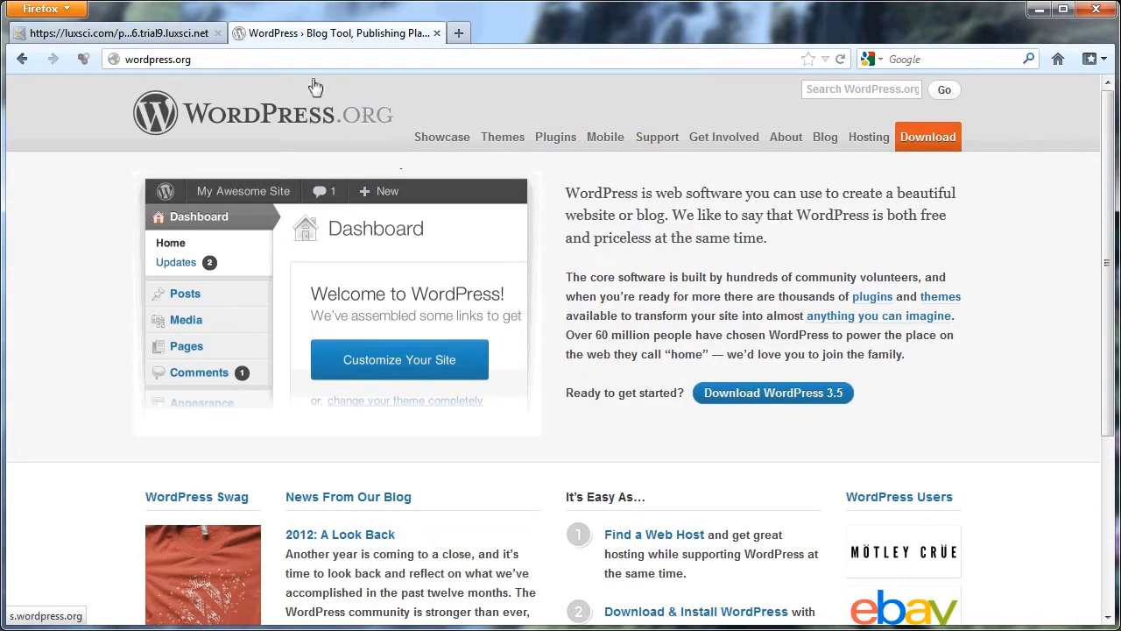
{"action": "left_click", "coordinate": [909, 141]}
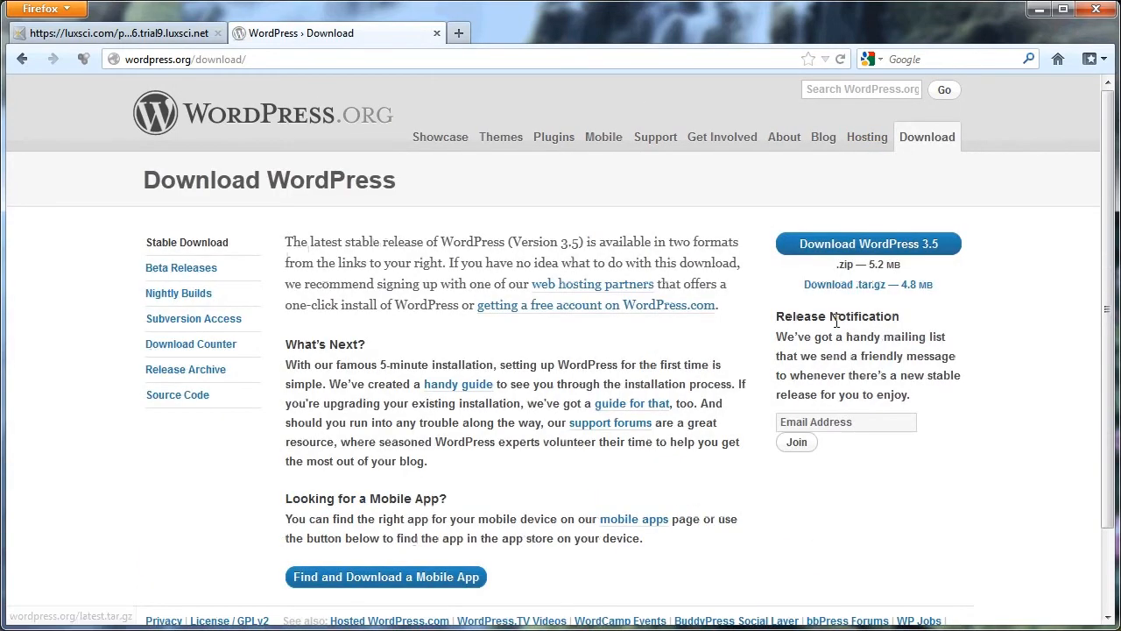
{"action": "left_click", "coordinate": [879, 247]}
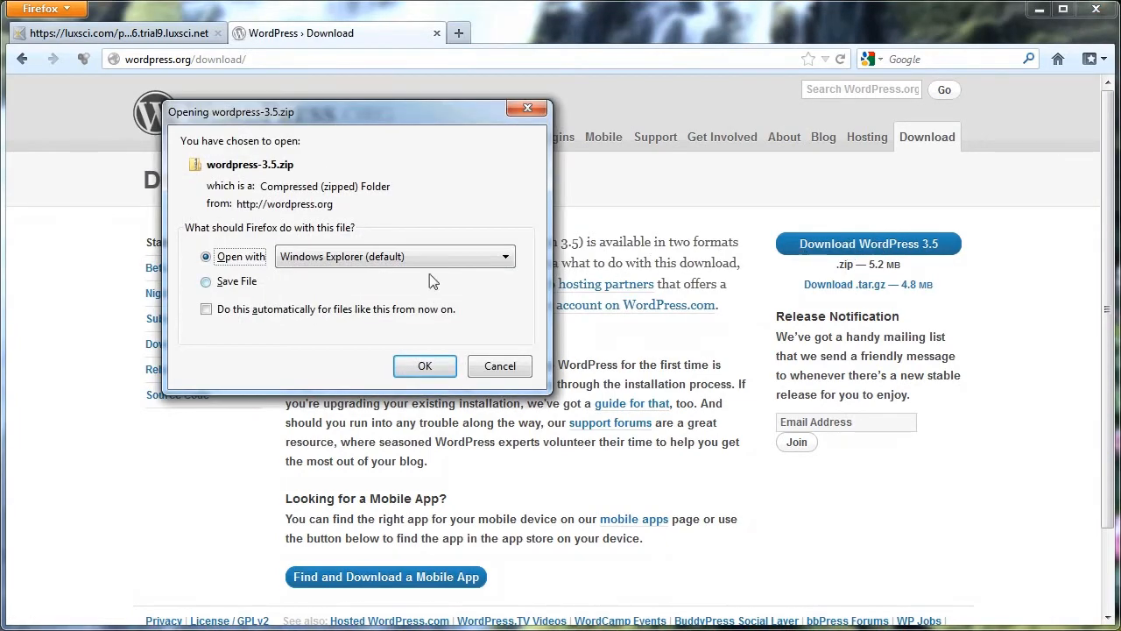
{"action": "left_click", "coordinate": [230, 289]}
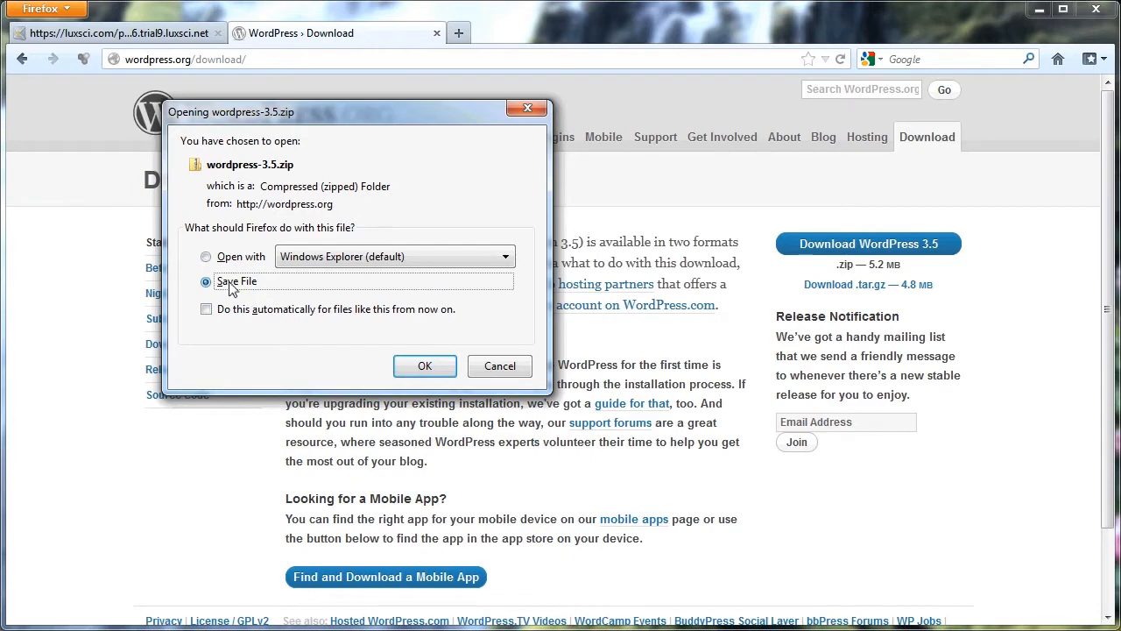
{"action": "left_click", "coordinate": [426, 372]}
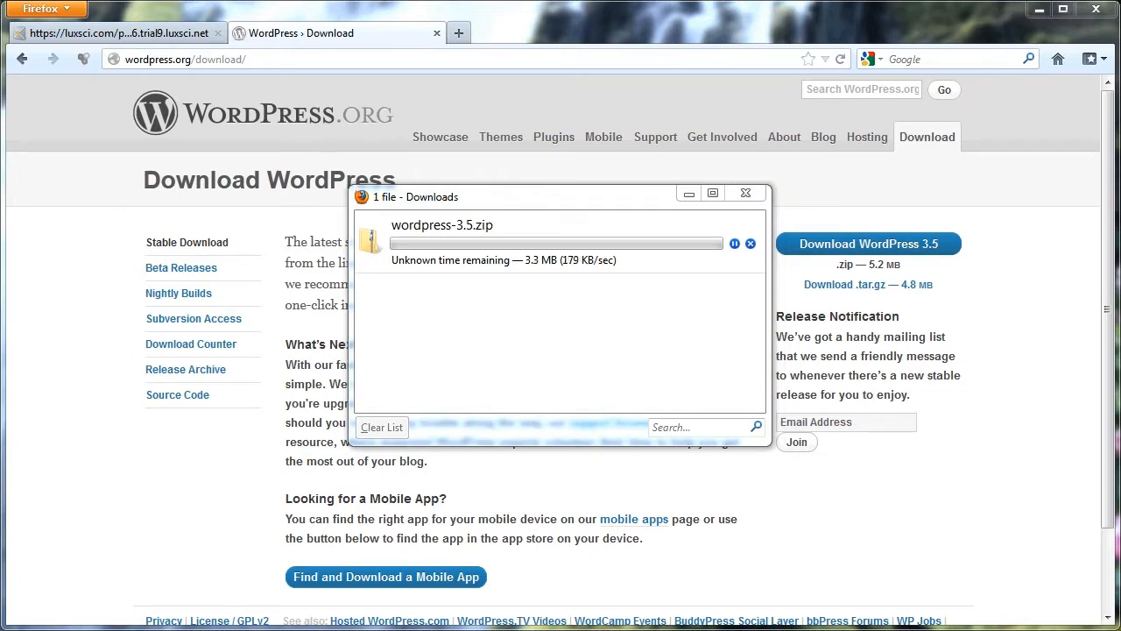
Show the Downloads folder in Windows Explorer, and clear and close the browser's download list.
{"action": "left_click_drag", "start_coordinate": [1120, 39], "coordinate": [429, 45]}
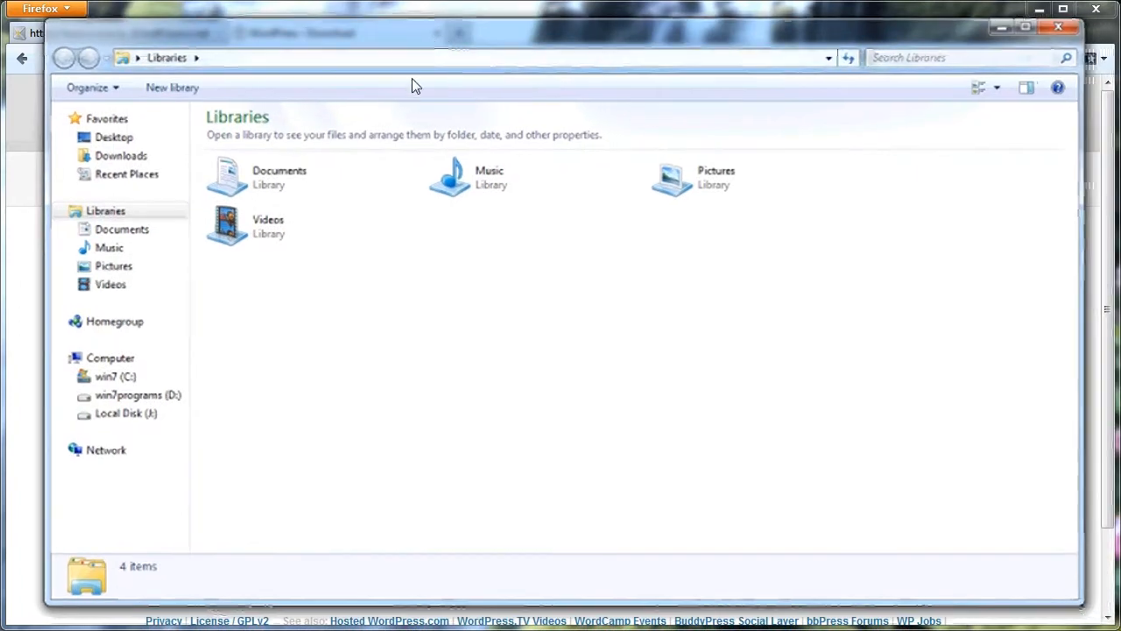
{"action": "left_click", "coordinate": [138, 161]}
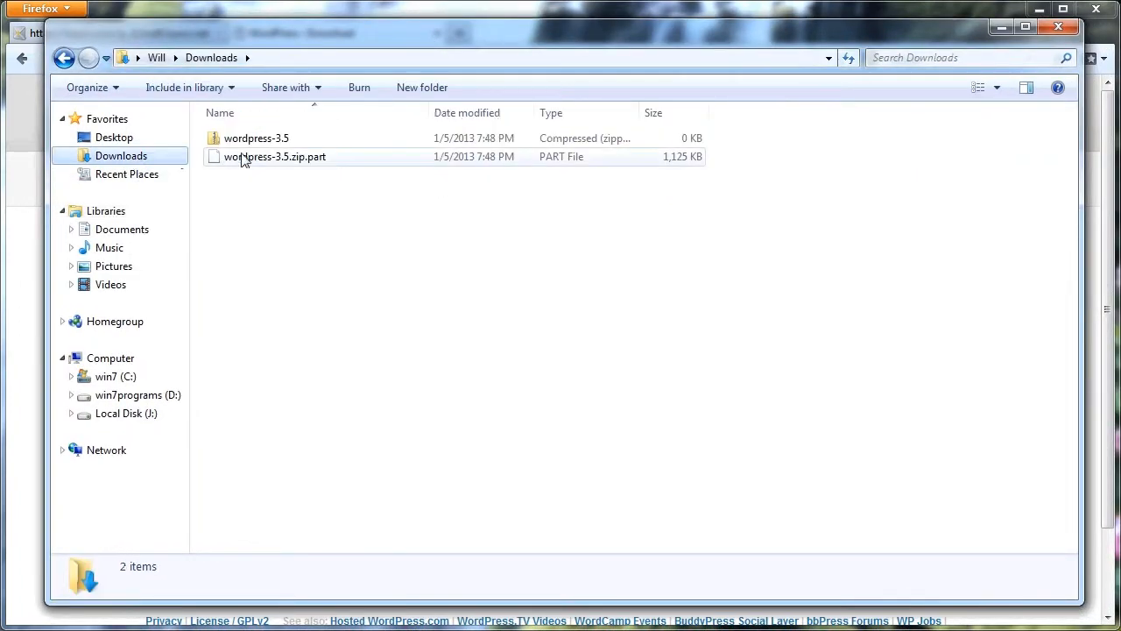
{"action": "left_click_drag", "start_coordinate": [361, 42], "coordinate": [1037, 36]}
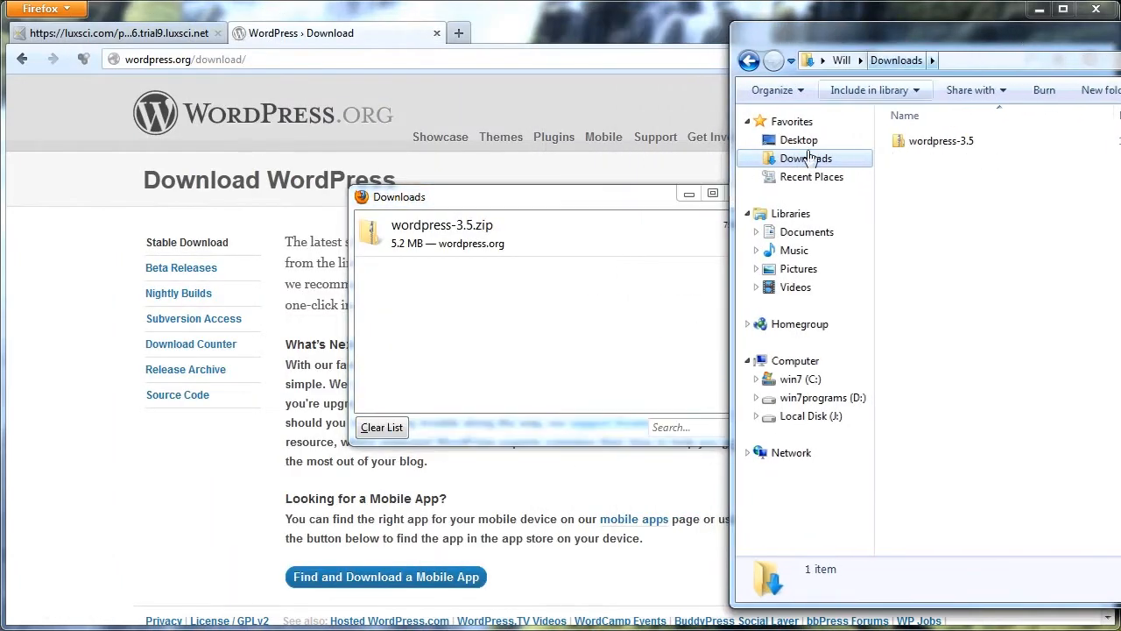
{"action": "left_click", "coordinate": [376, 426]}
{"action": "left_click", "coordinate": [757, 193]}
{"action": "left_click_drag", "start_coordinate": [1005, 44], "coordinate": [324, 44]}
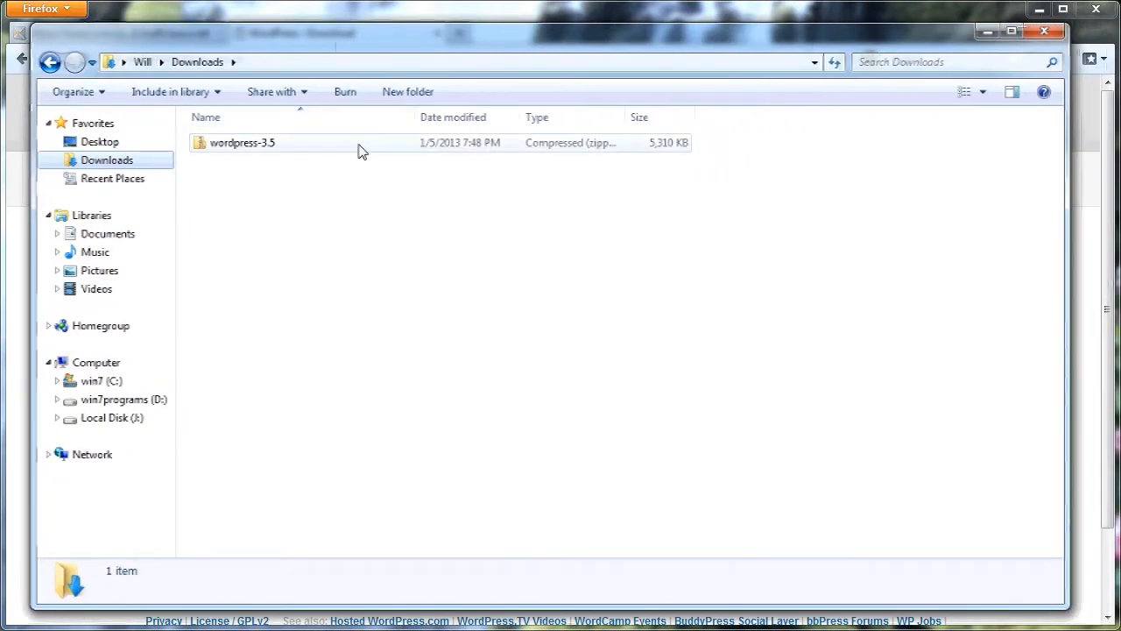
Extract the downloaded wordpress-3.5 archive into a wordpress-3.5 folder inside Downloads.
{"action": "double_click", "coordinate": [261, 148]}
{"action": "left_click", "coordinate": [49, 61]}
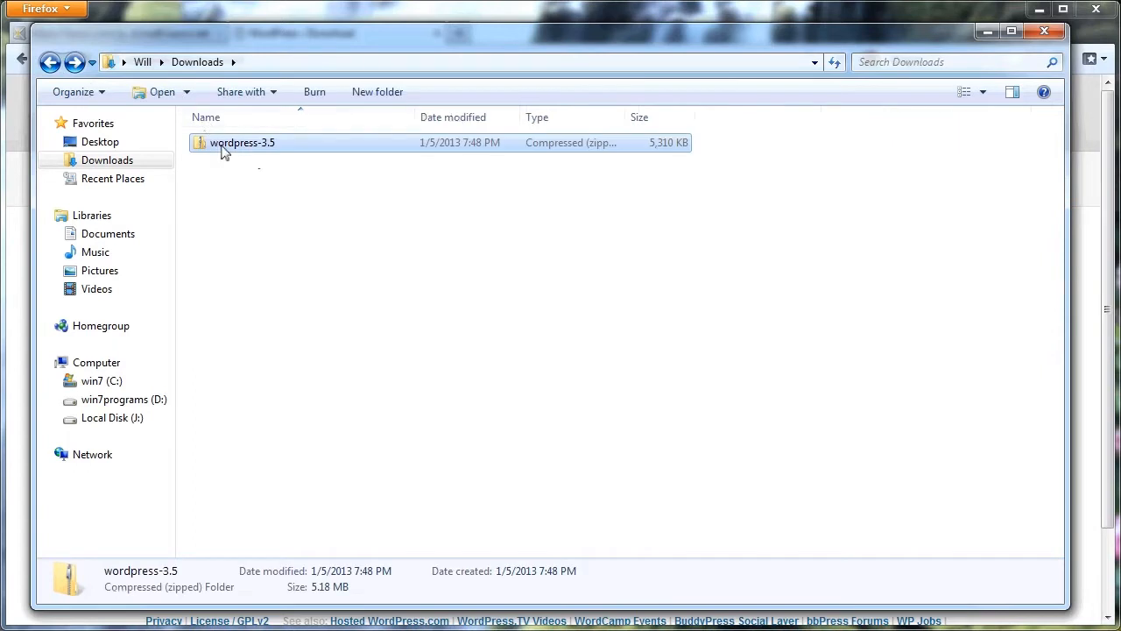
{"action": "right_click", "coordinate": [223, 152]}
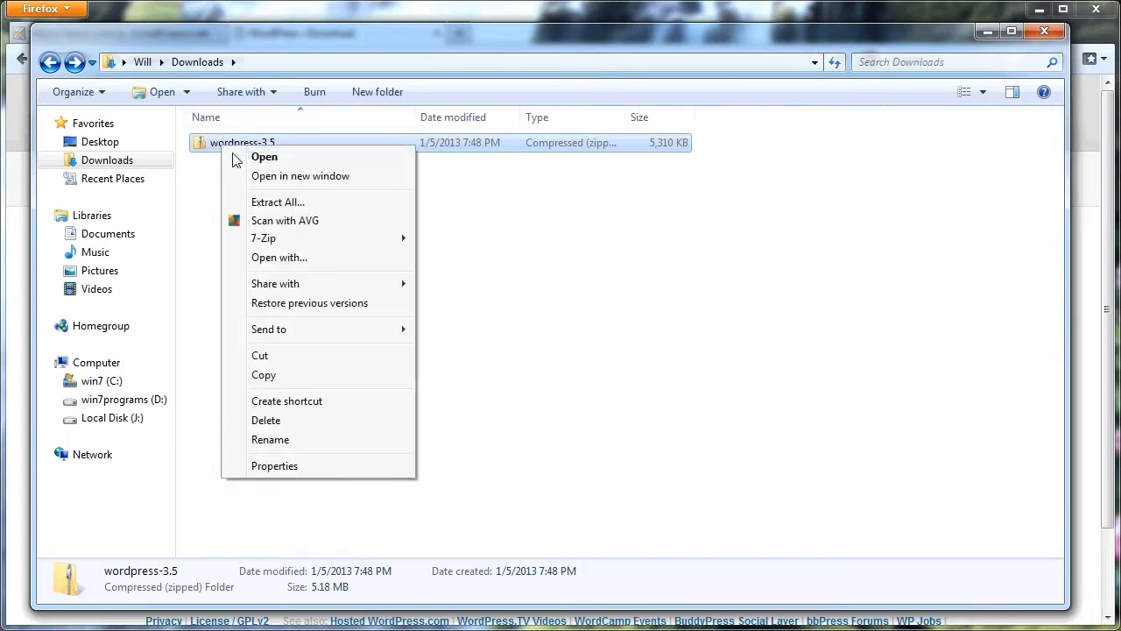
{"action": "left_click", "coordinate": [275, 202]}
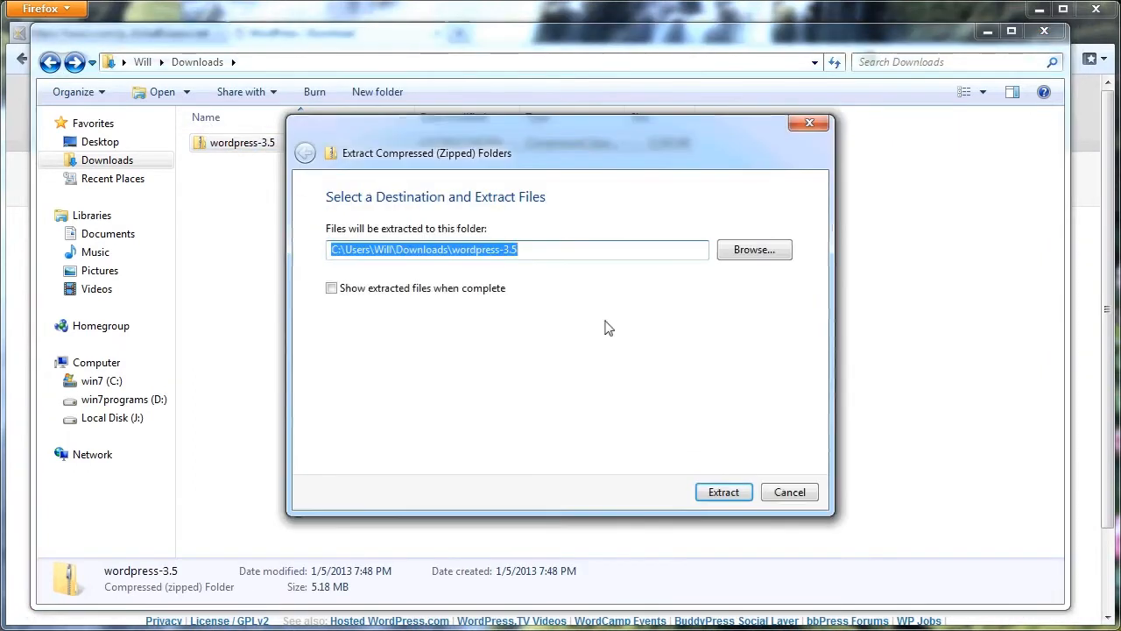
{"action": "left_click", "coordinate": [555, 254]}
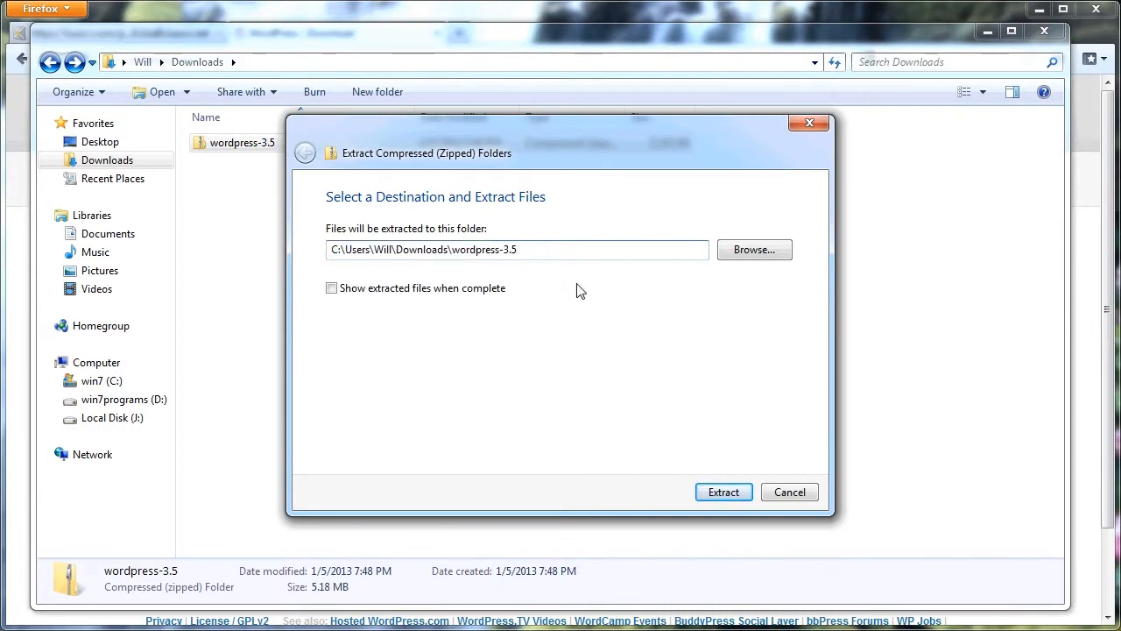
{"action": "left_click", "coordinate": [725, 494]}
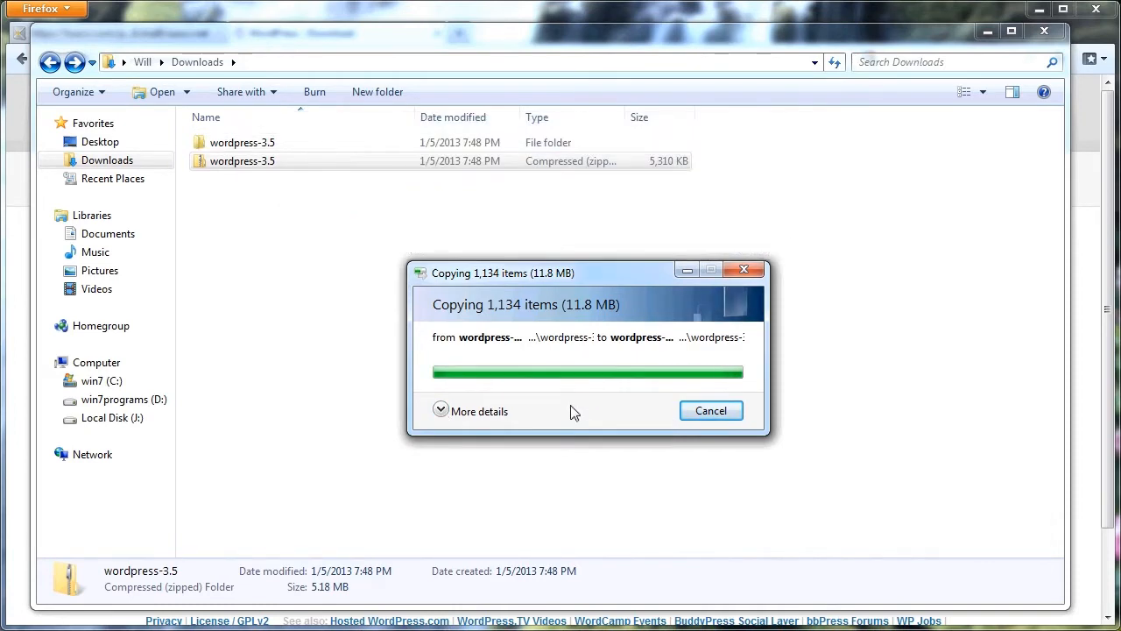
Compress all files and folders inside the extracted wordpress folder into a new zipped folder.
{"action": "double_click", "coordinate": [254, 145]}
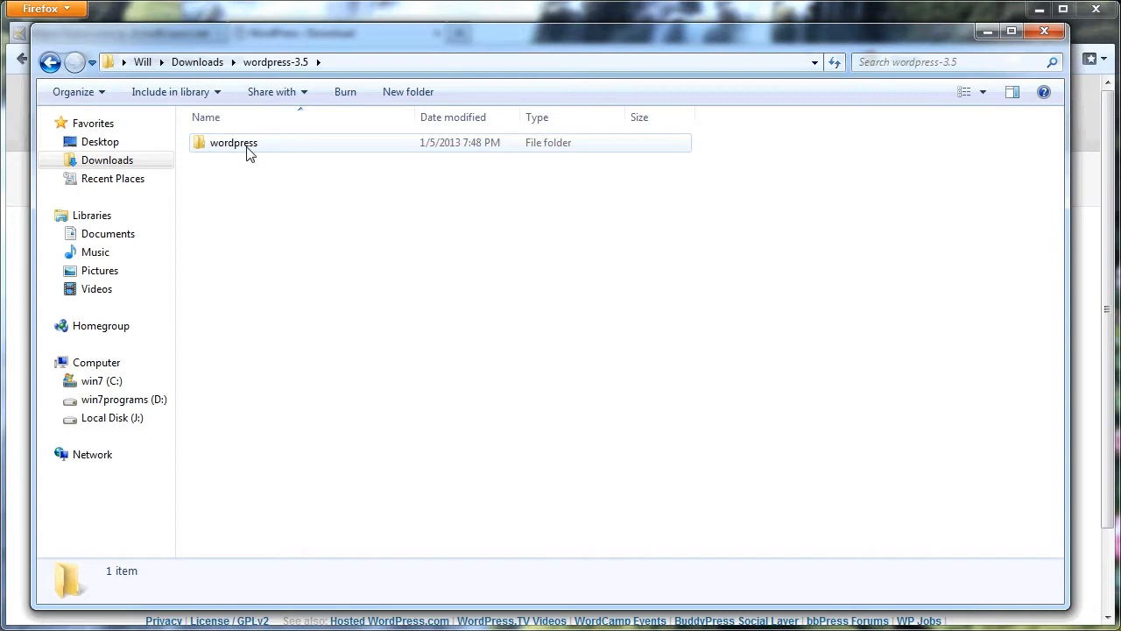
{"action": "double_click", "coordinate": [249, 148]}
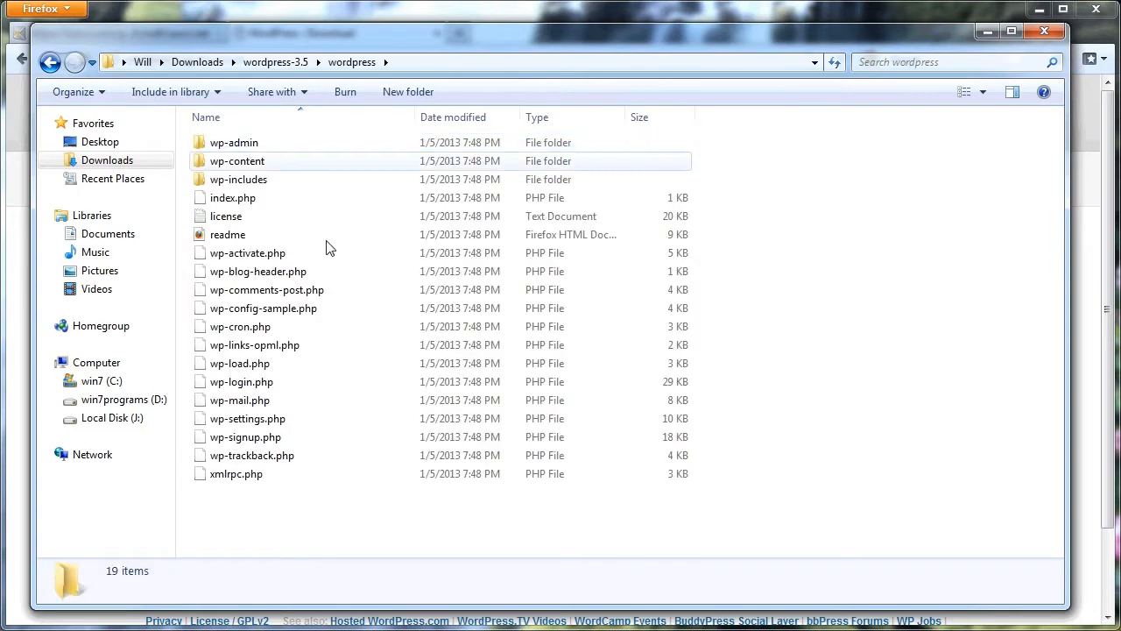
{"action": "left_click_drag", "start_coordinate": [300, 538], "coordinate": [239, 148]}
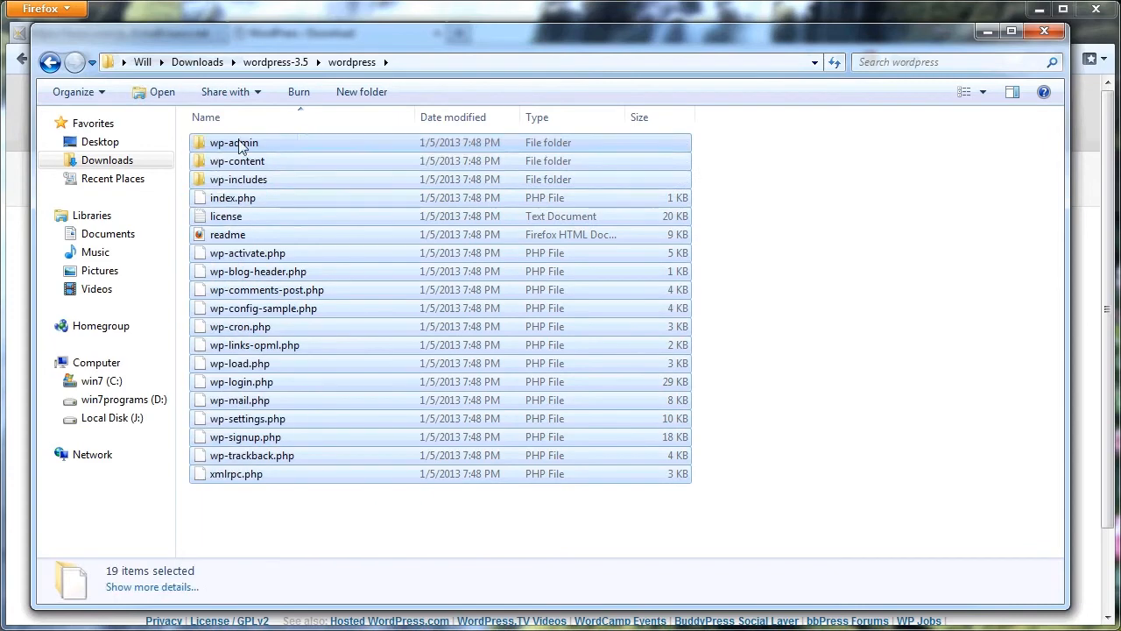
{"action": "right_click", "coordinate": [241, 146]}
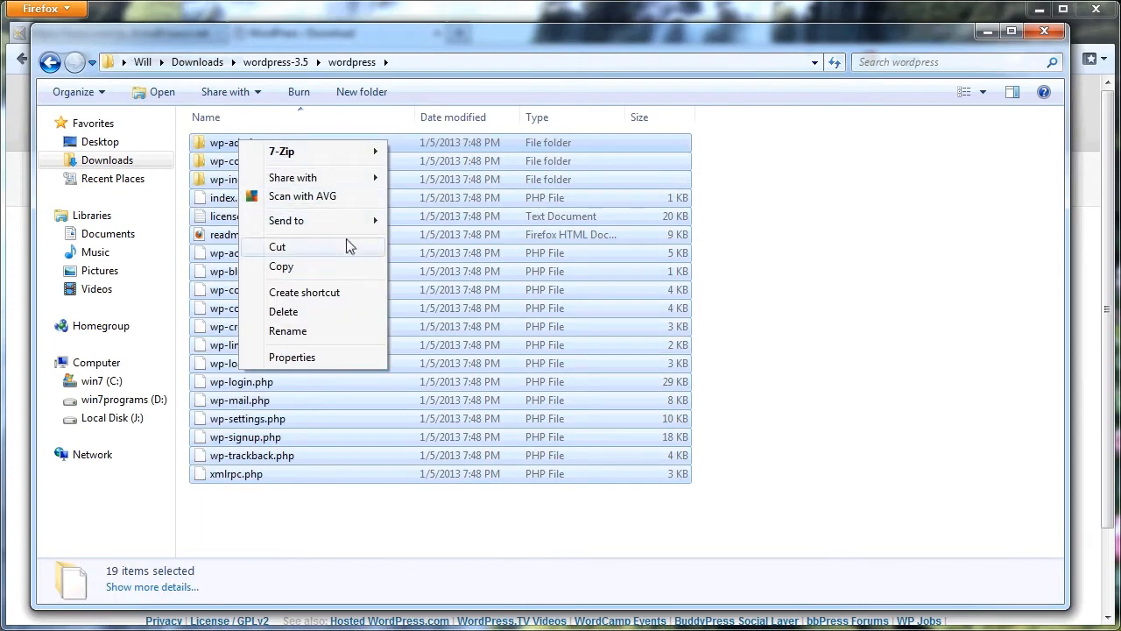
{"action": "mouse_move", "coordinate": [335, 223]}
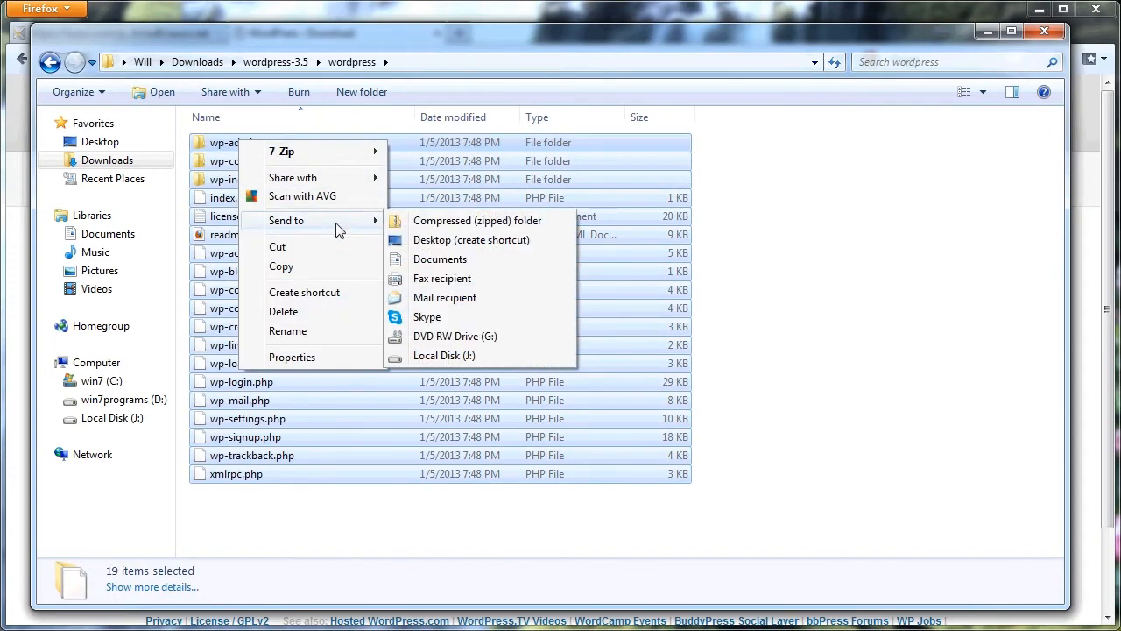
{"action": "left_click", "coordinate": [459, 223]}
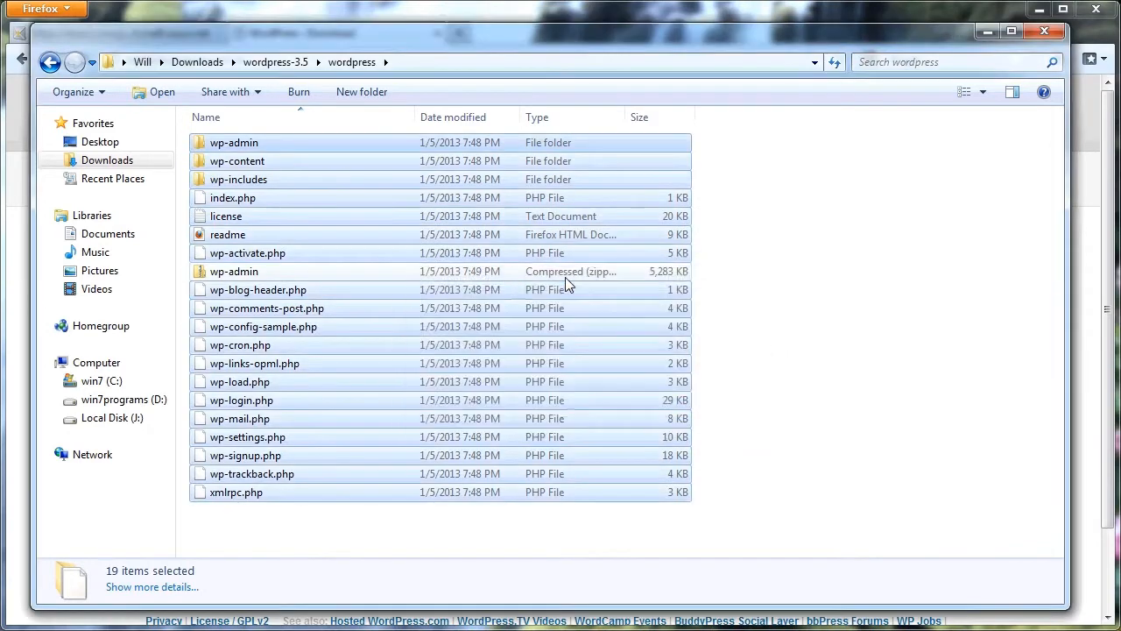
Rename the new wp-admin zipped folder as wordpress-luxsci.
{"action": "left_click", "coordinate": [312, 273]}
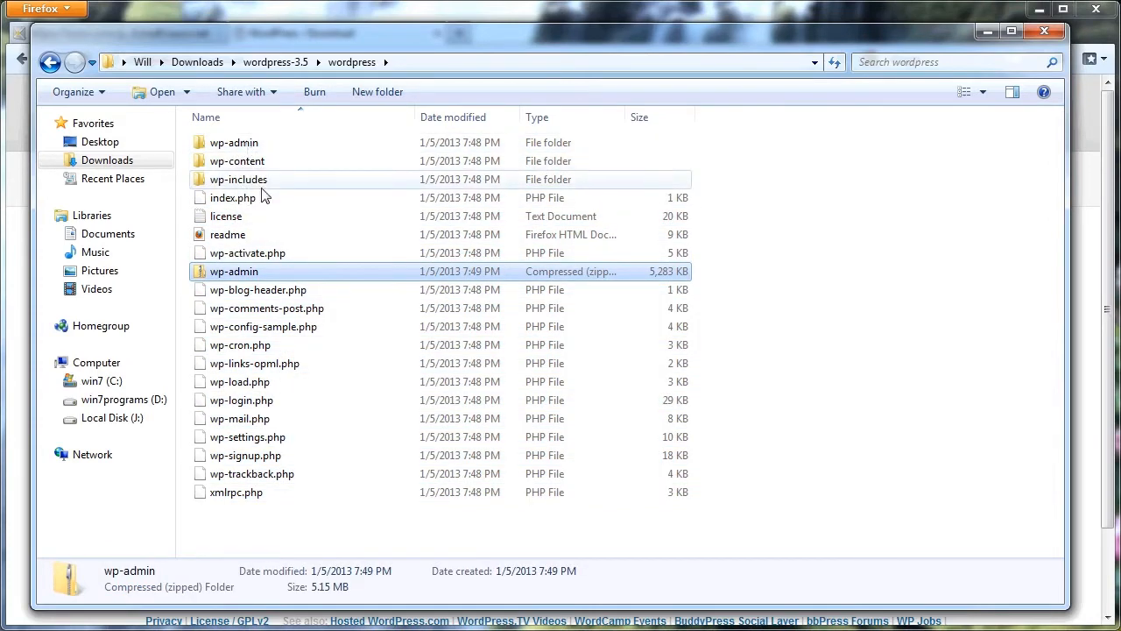
{"action": "right_click", "coordinate": [248, 271]}
{"action": "left_click", "coordinate": [315, 563]}
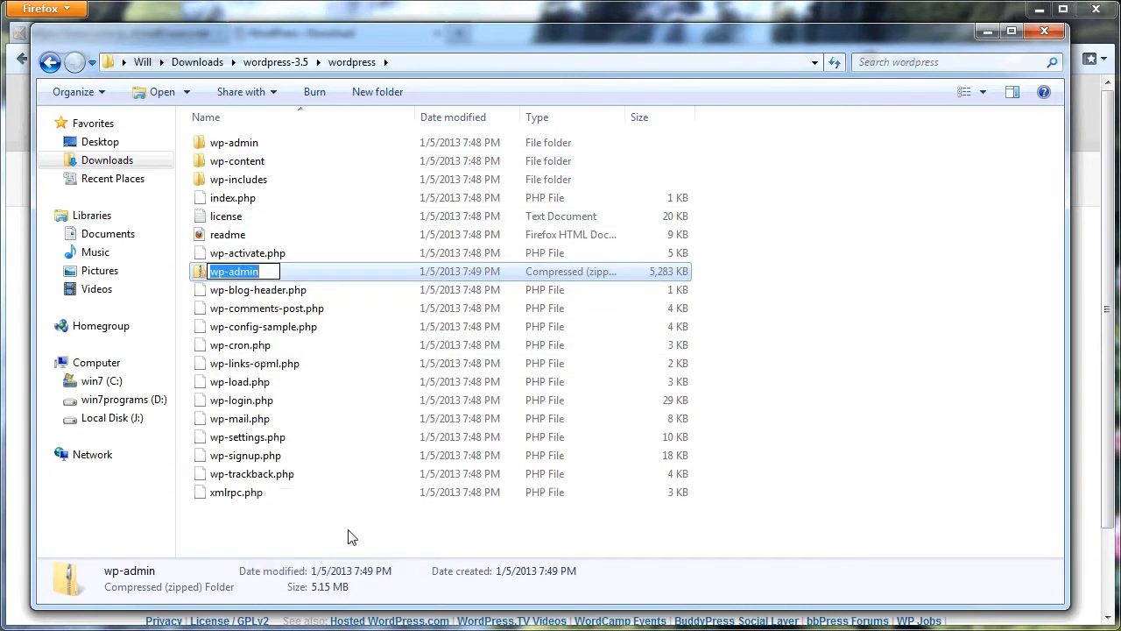
{"action": "type", "text": "wordpress-luxsci"}
{"action": "key", "text": "Return"}
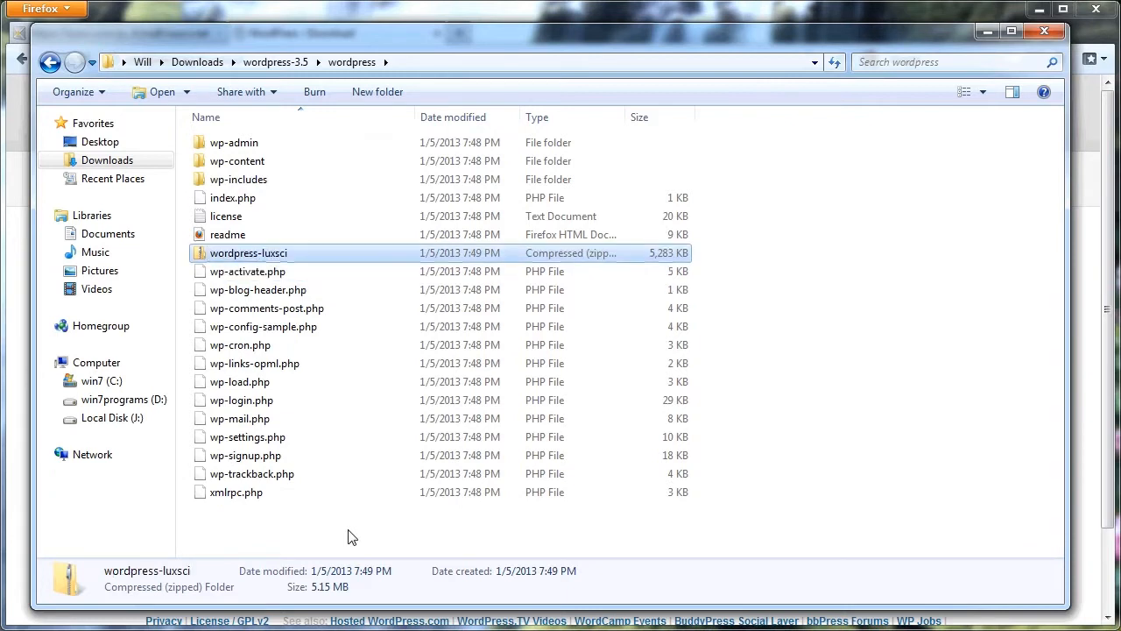
Move the wordpress-luxsci zip out of the extracted wordpress folder into the Downloads folder.
{"action": "right_click", "coordinate": [293, 252]}
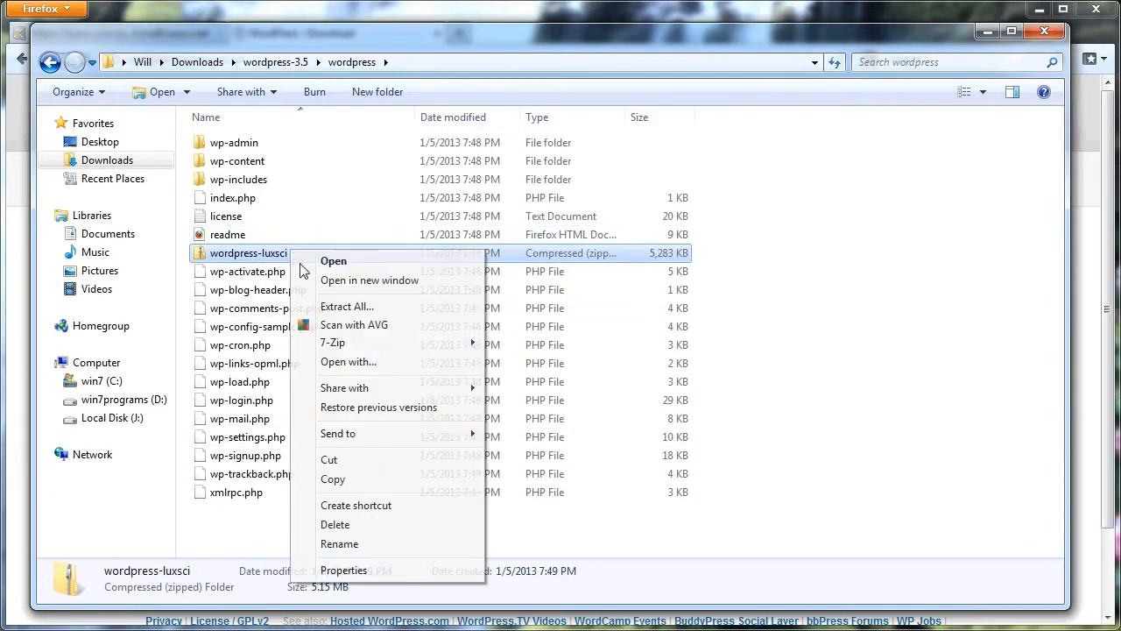
{"action": "left_click", "coordinate": [355, 460]}
{"action": "left_click", "coordinate": [50, 62]}
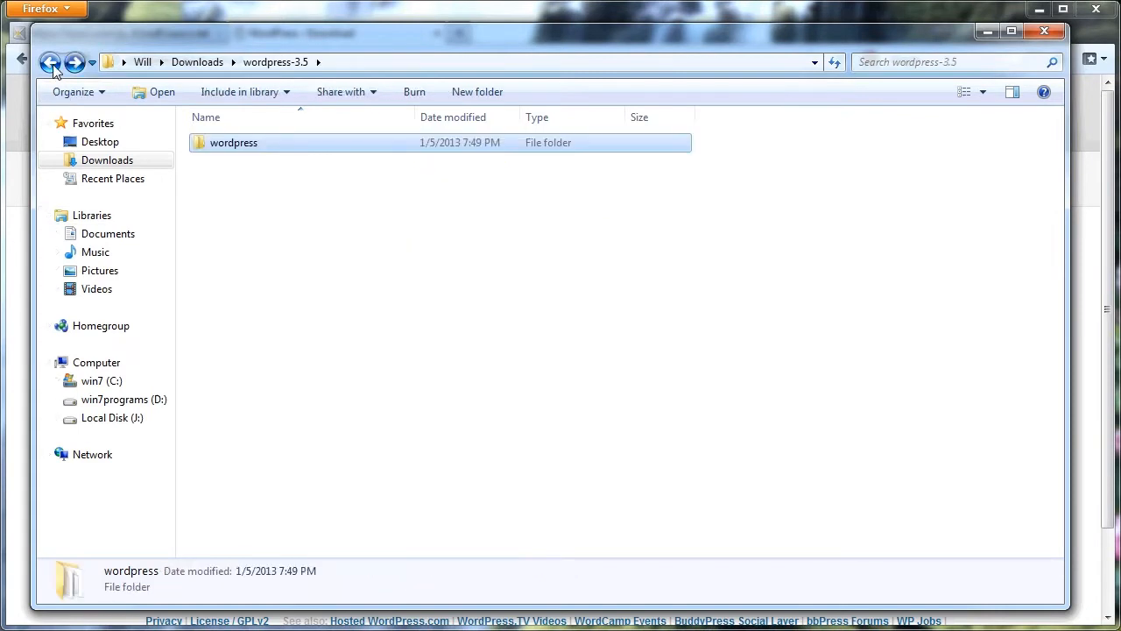
{"action": "left_click", "coordinate": [50, 63]}
{"action": "right_click", "coordinate": [299, 251]}
{"action": "left_click", "coordinate": [393, 370]}
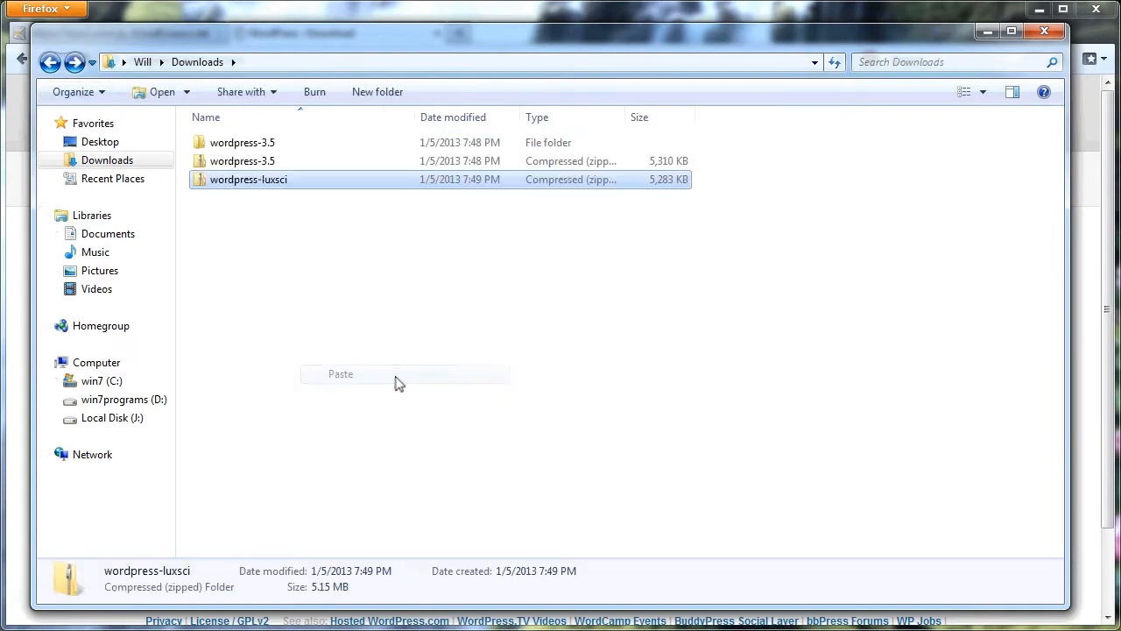
{"action": "left_click", "coordinate": [298, 226]}
{"action": "left_click", "coordinate": [282, 180]}
Switch to Firefox and return to the file upload section of the LuxSci File Manager for the www directory.
{"action": "left_click", "coordinate": [334, 15]}
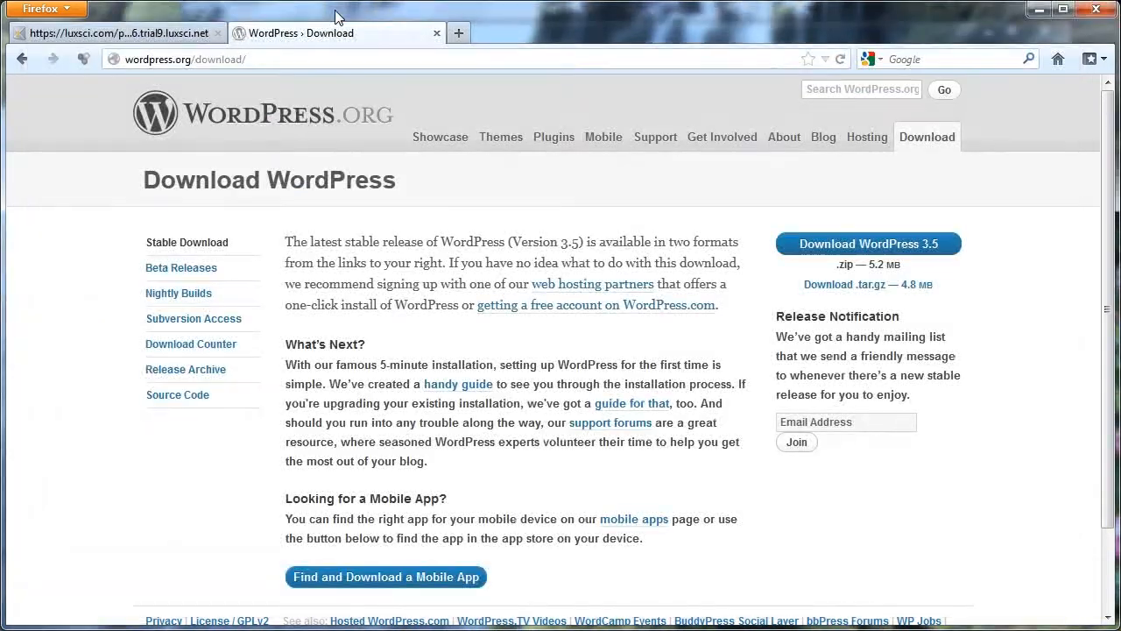
{"action": "left_click", "coordinate": [131, 35]}
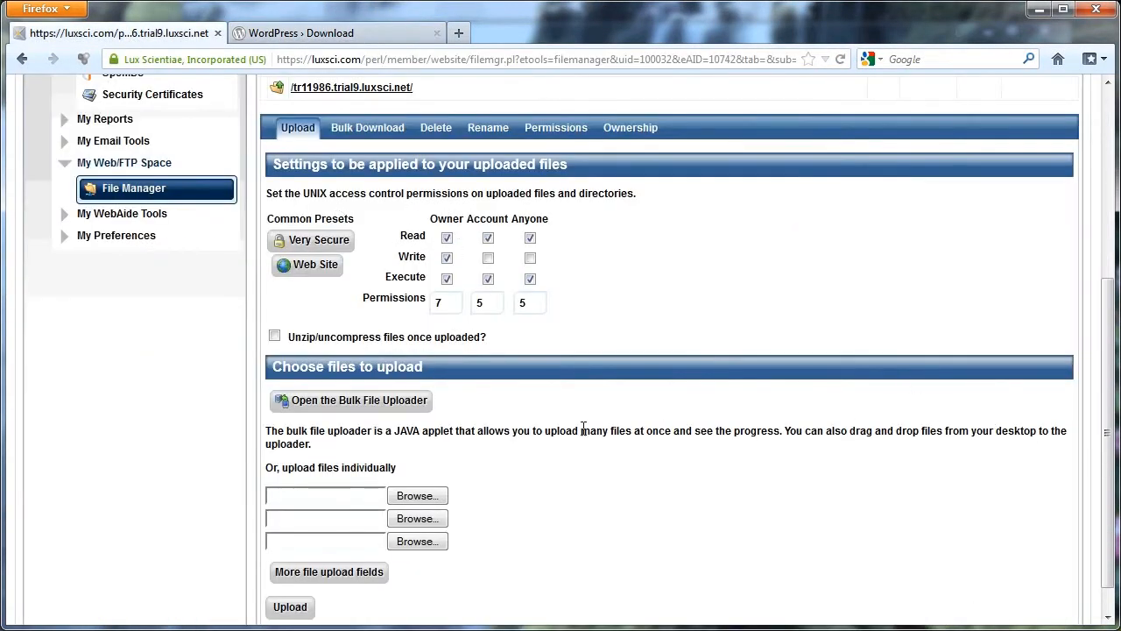
{"action": "left_click_drag", "start_coordinate": [1108, 425], "coordinate": [1095, 223]}
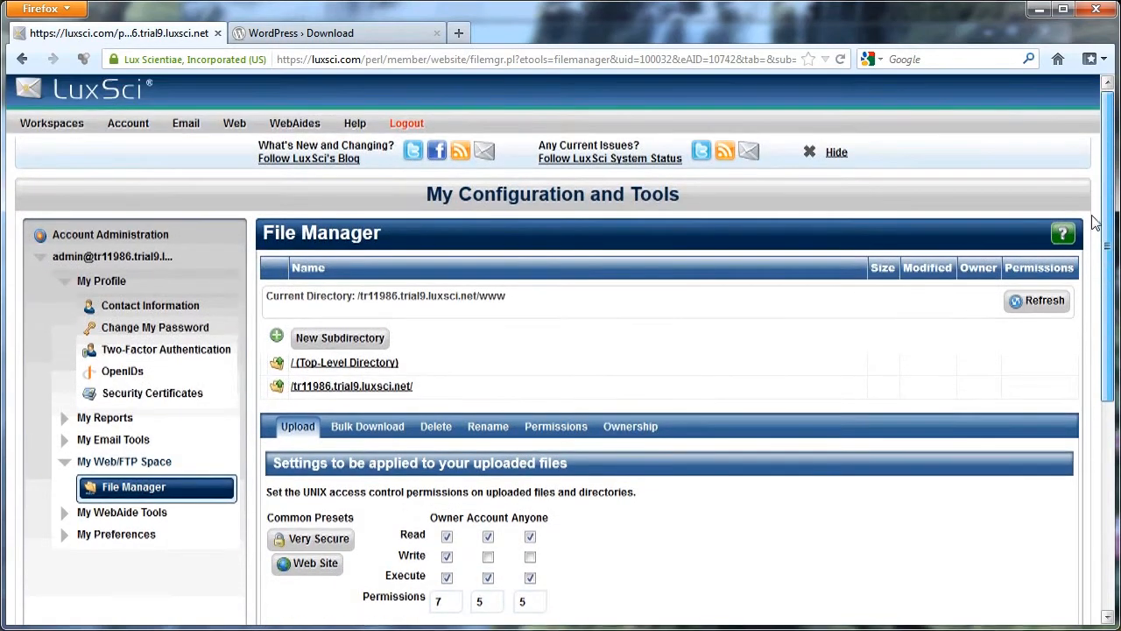
{"action": "mouse_move", "coordinate": [235, 112]}
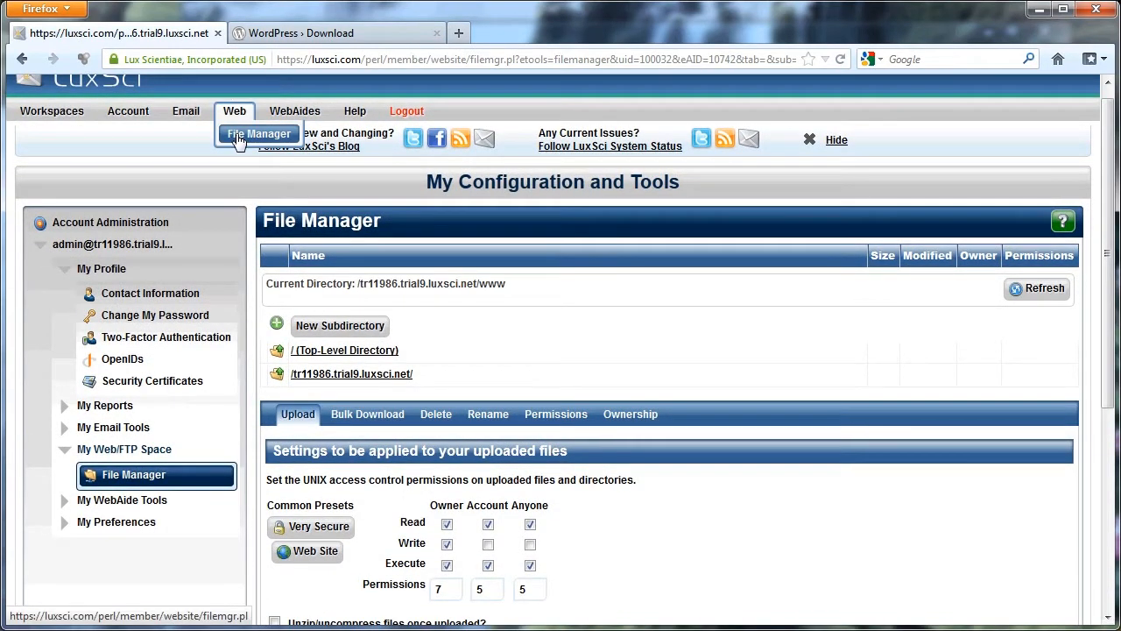
{"action": "left_click_drag", "start_coordinate": [1109, 236], "coordinate": [1110, 425]}
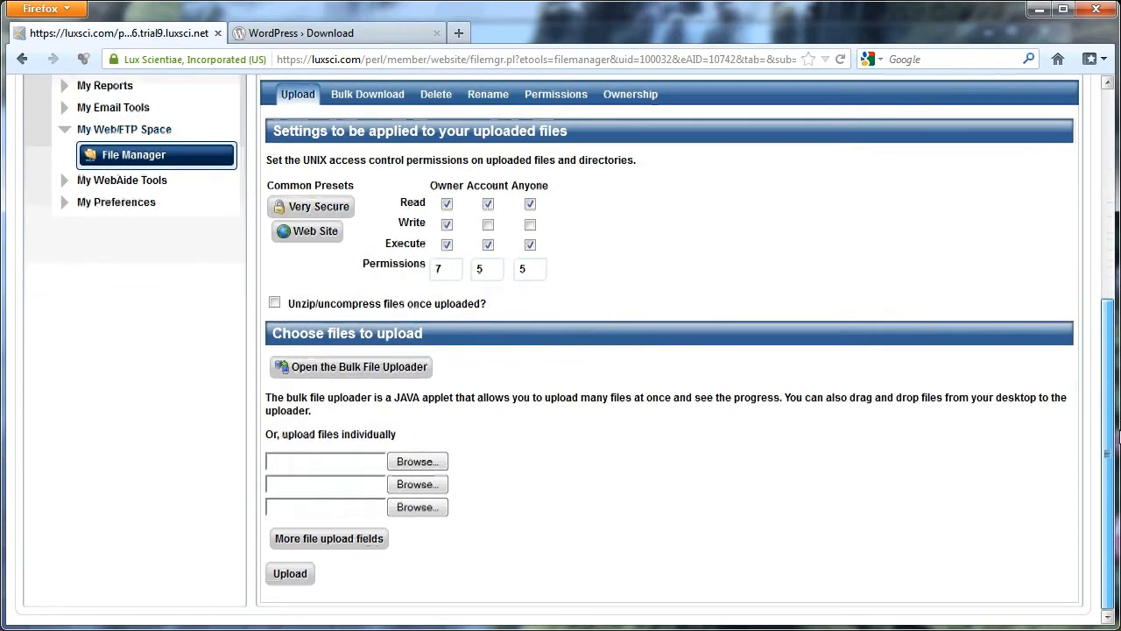
Upload the wordpress-luxsci zip from Downloads to the www directory, with unzipping once uploaded enabled.
{"action": "left_click", "coordinate": [418, 461]}
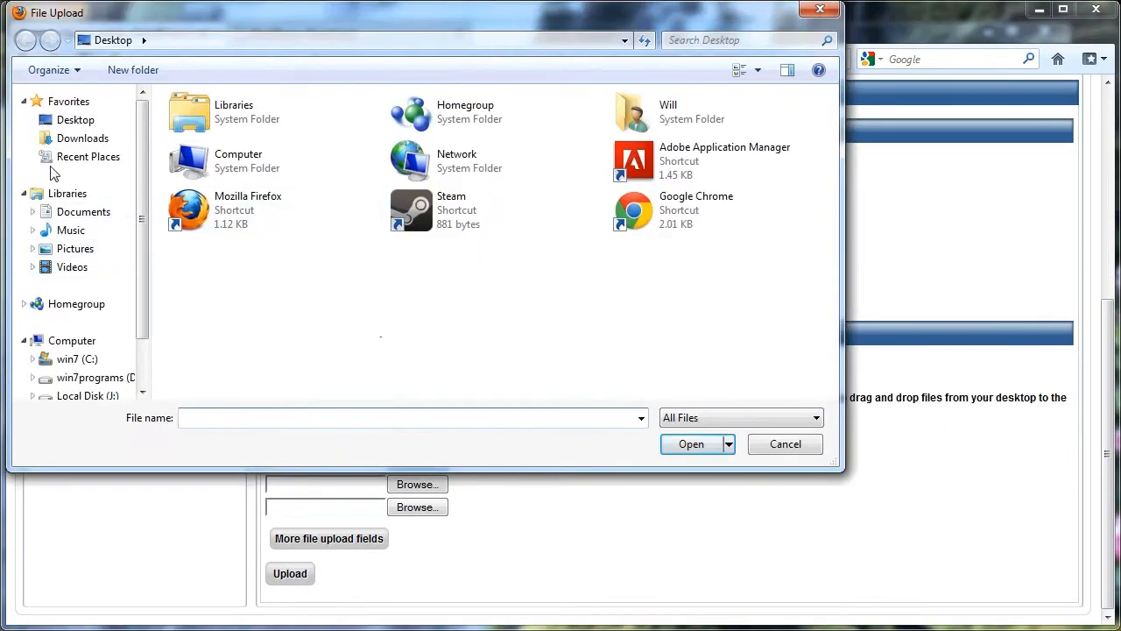
{"action": "left_click", "coordinate": [79, 145]}
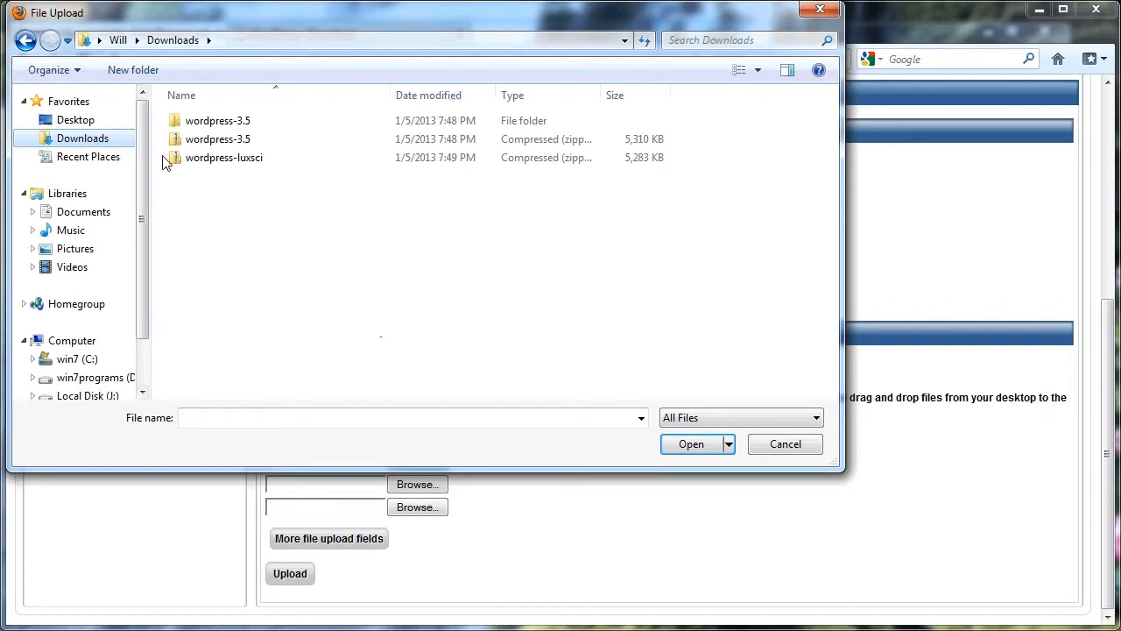
{"action": "left_click", "coordinate": [240, 161]}
{"action": "left_click", "coordinate": [691, 444]}
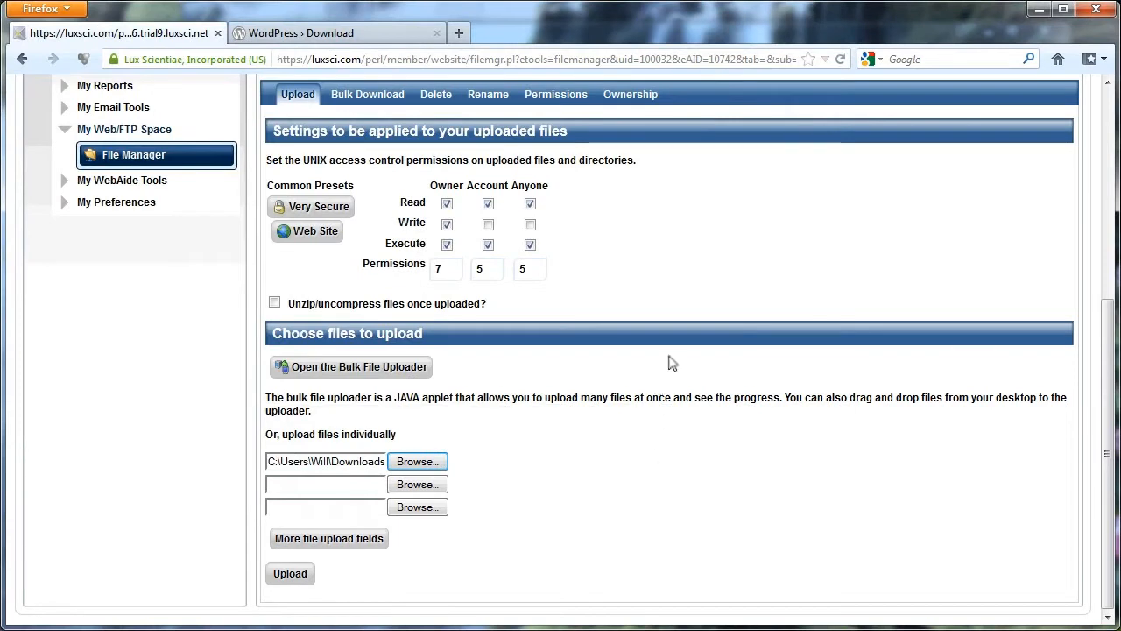
{"action": "left_click", "coordinate": [275, 304]}
{"action": "left_click", "coordinate": [290, 573]}
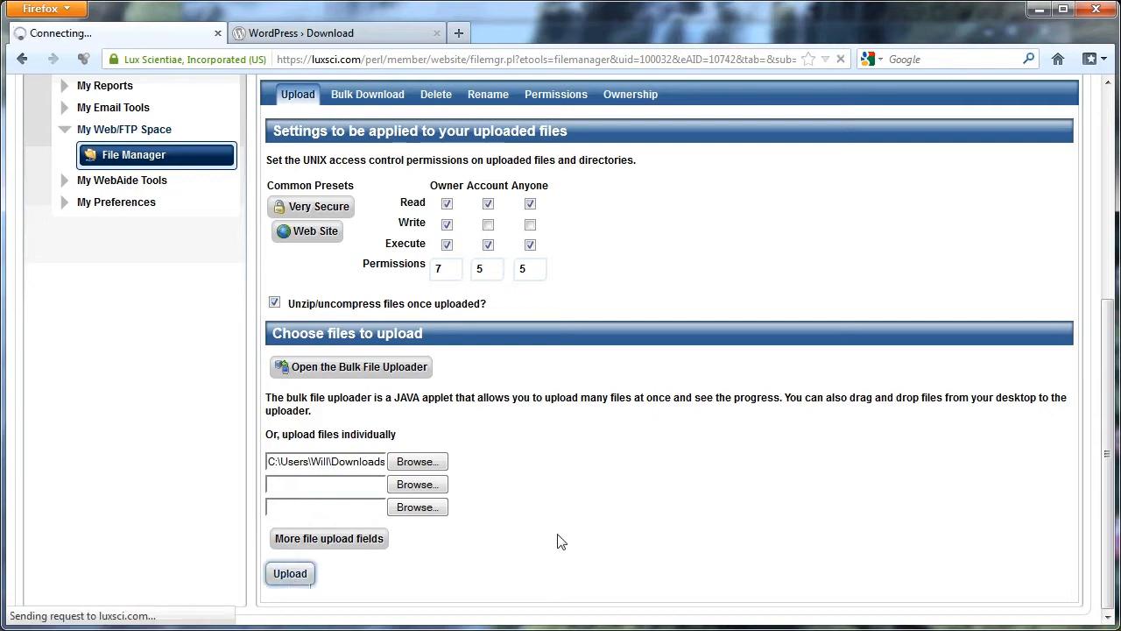
Review the list of WordPress files and folders uploaded to the www directory.
{"action": "left_click_drag", "start_coordinate": [1109, 392], "coordinate": [1108, 232]}
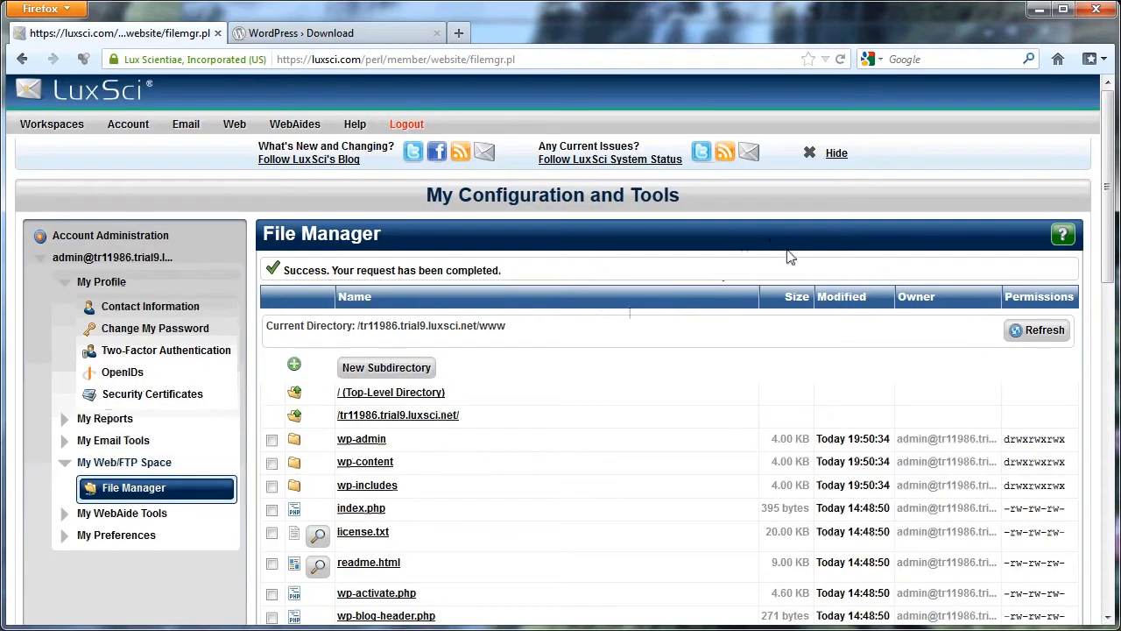
{"action": "left_click_drag", "start_coordinate": [1112, 210], "coordinate": [1114, 334]}
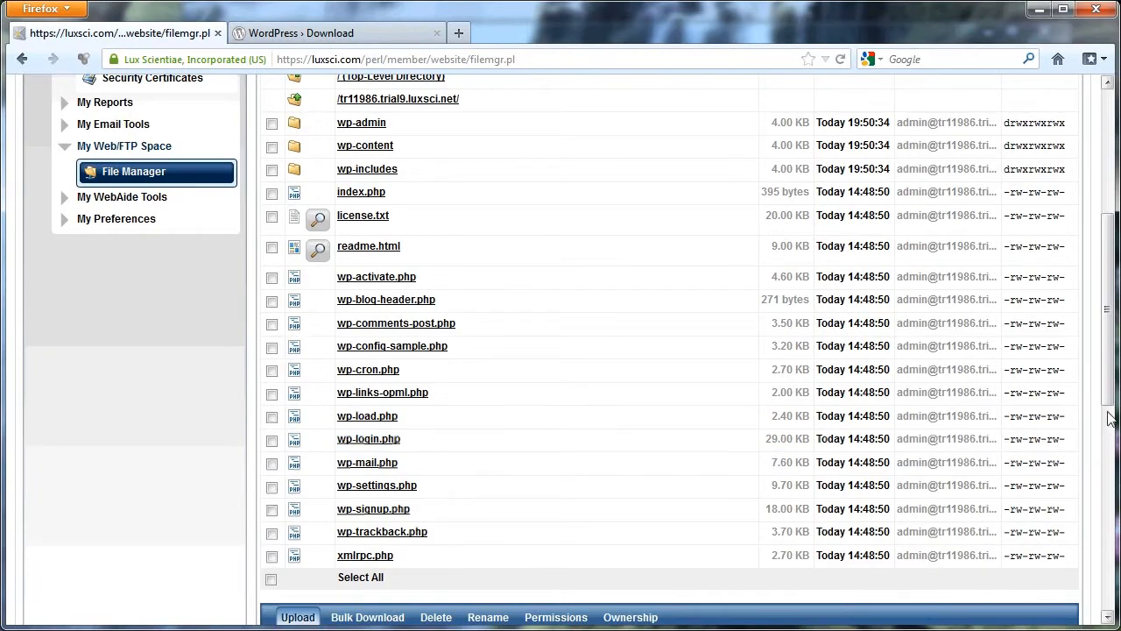
{"action": "left_click_drag", "start_coordinate": [1110, 419], "coordinate": [995, 268]}
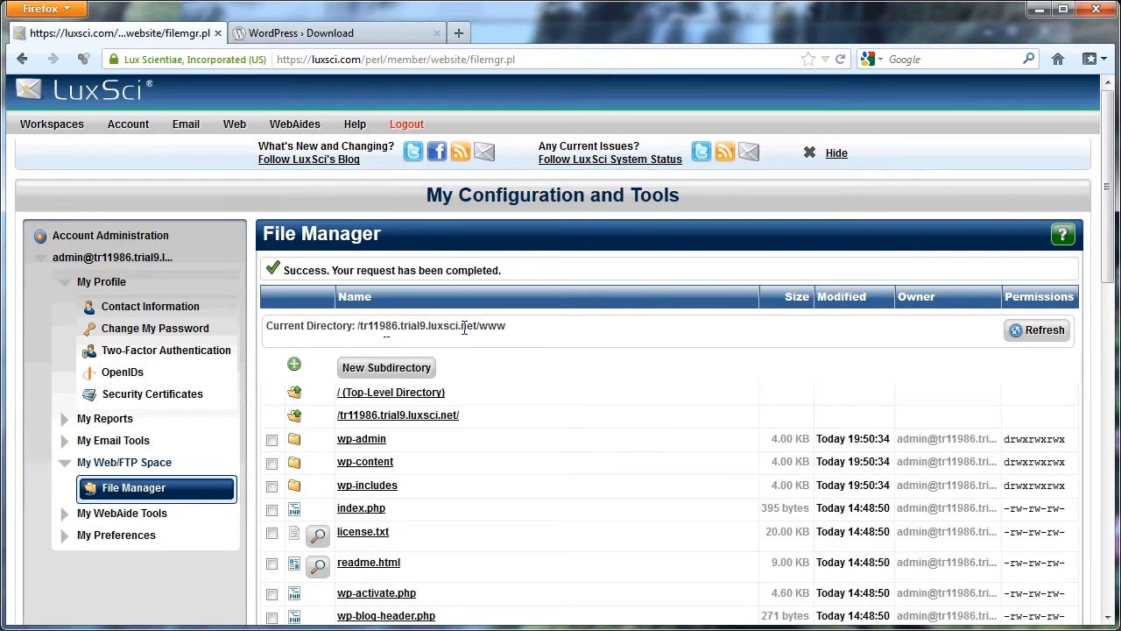
Copy the site's domain name from the current directory path and load that site in a new browser tab.
{"action": "left_click_drag", "start_coordinate": [474, 326], "coordinate": [390, 328]}
{"action": "left_click_drag", "start_coordinate": [473, 339], "coordinate": [359, 329]}
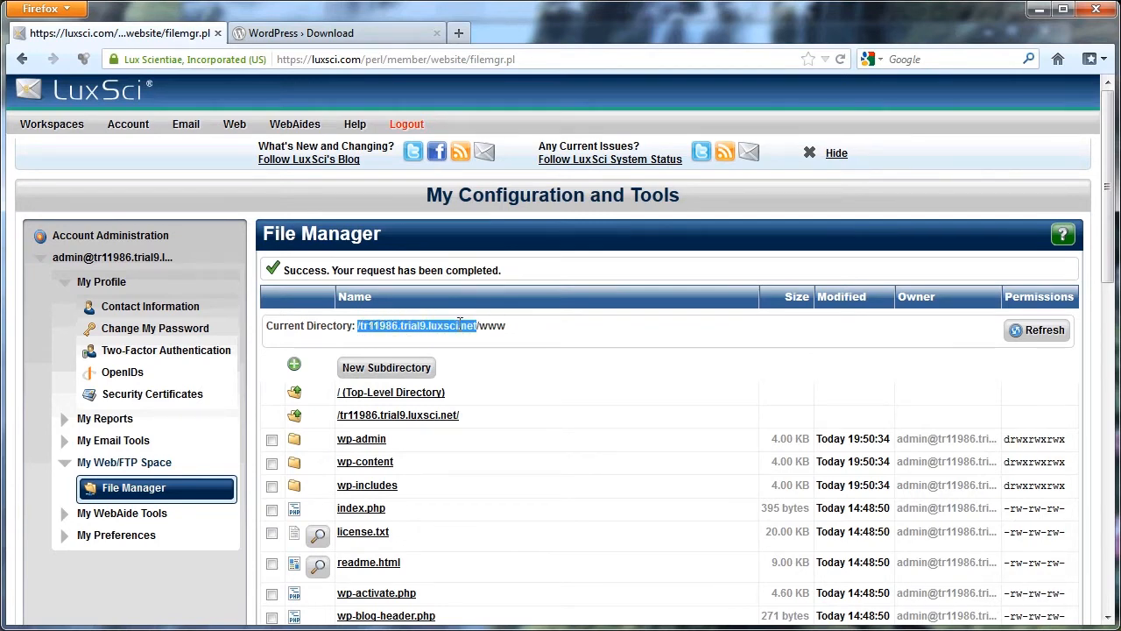
{"action": "left_click", "coordinate": [373, 326]}
{"action": "left_click_drag", "start_coordinate": [368, 325], "coordinate": [473, 329]}
{"action": "left_click", "coordinate": [458, 33]}
{"action": "key", "text": "ctrl+v"}
{"action": "key", "text": "Delete"}
{"action": "key", "text": "Return"}
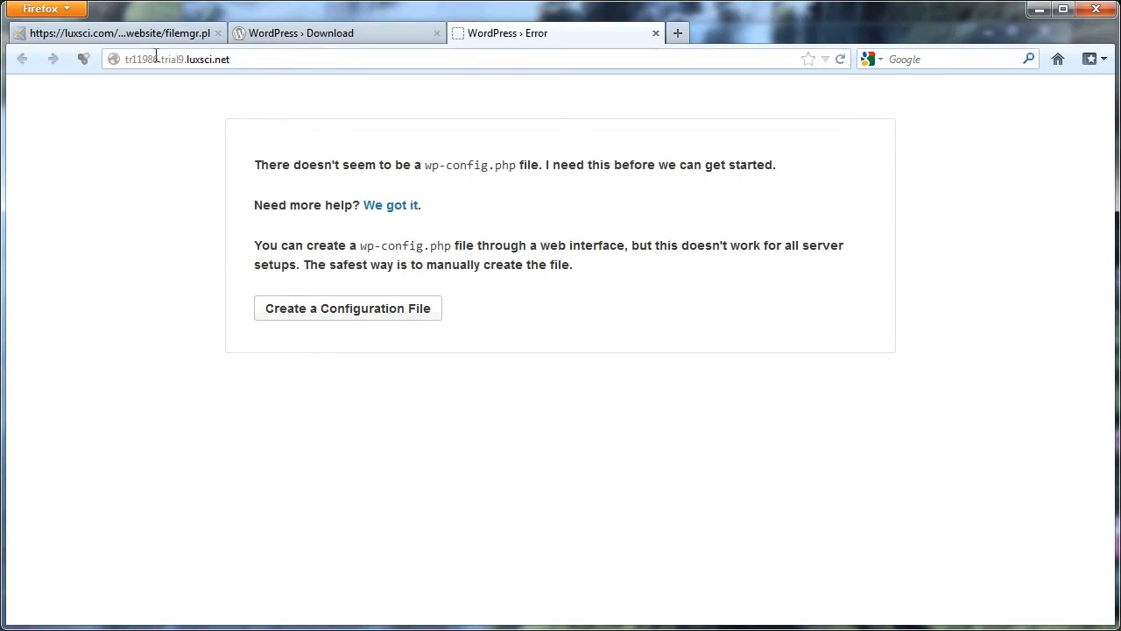
Check the www file list for wp-config.php and compare it with the site's WordPress error page.
{"action": "left_click", "coordinate": [114, 32]}
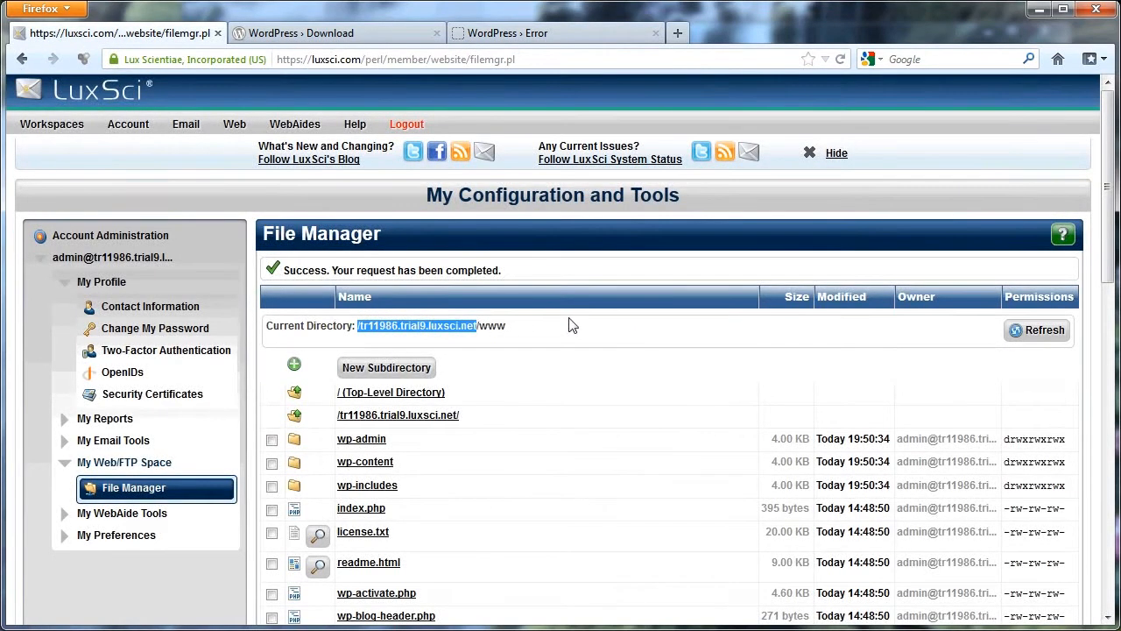
{"action": "scroll", "coordinate": [565, 317], "scroll_direction": "down", "scroll_amount": 4}
{"action": "scroll", "coordinate": [412, 285], "scroll_direction": "down", "scroll_amount": 4}
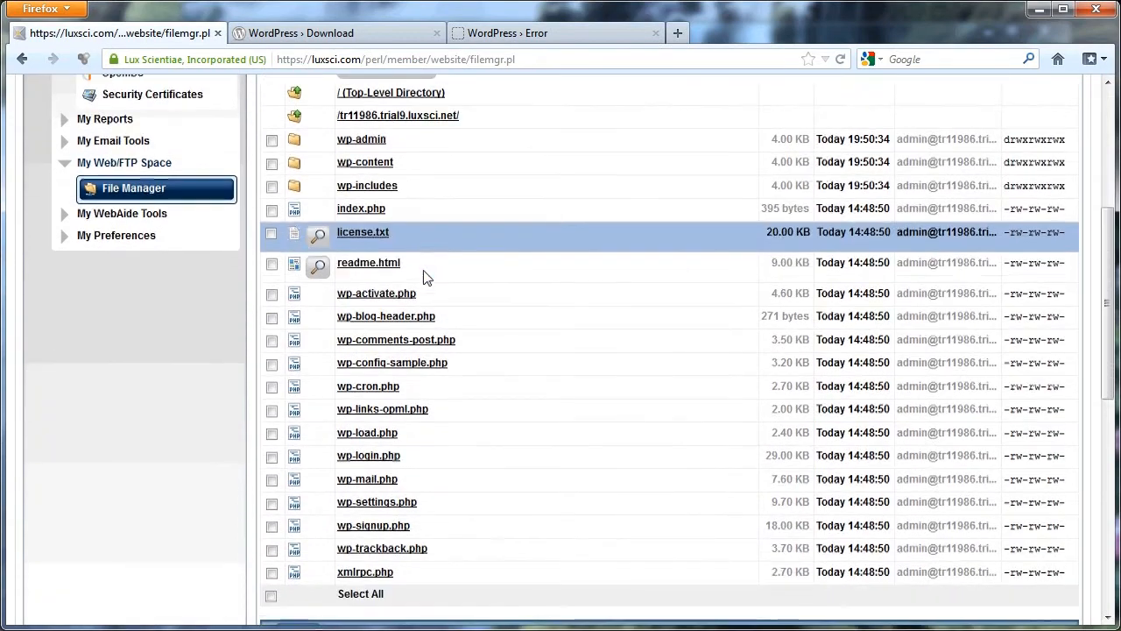
{"action": "scroll", "coordinate": [387, 263], "scroll_direction": "up", "scroll_amount": 2}
{"action": "scroll", "coordinate": [387, 260], "scroll_direction": "up", "scroll_amount": 1}
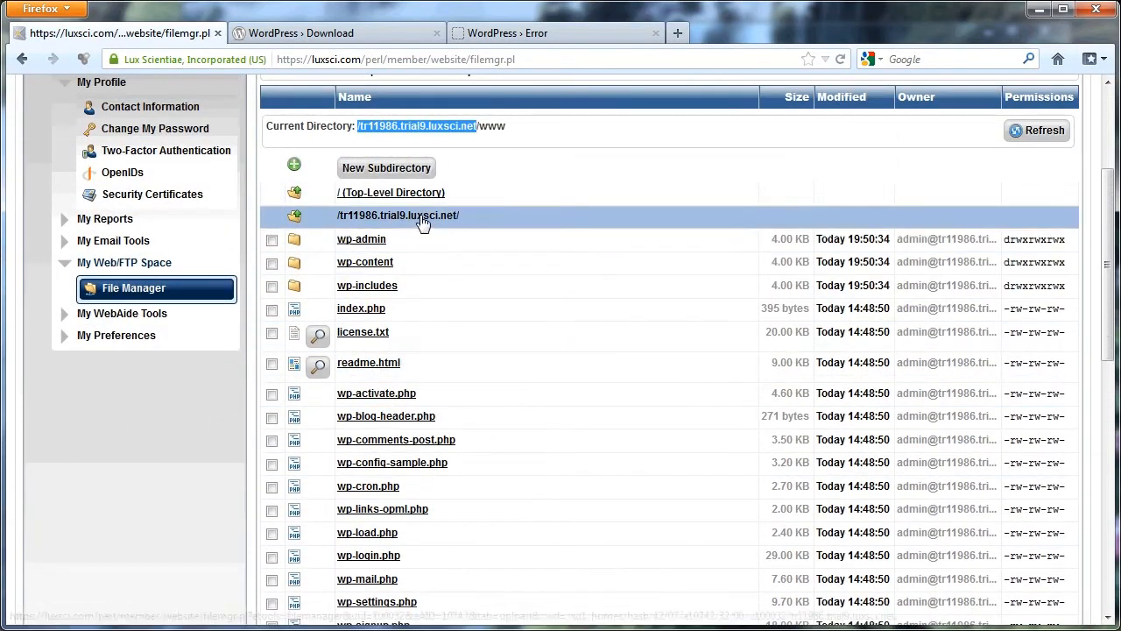
{"action": "left_click", "coordinate": [521, 35]}
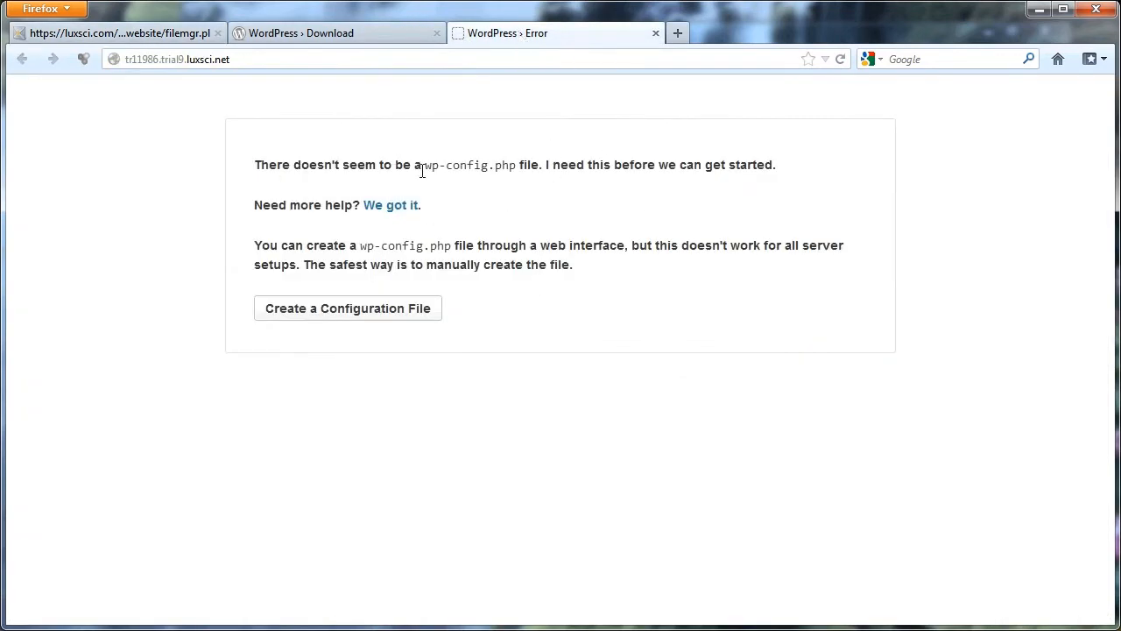
In the site's parent directory, change ownership of the www folder to the Web Server, applying the change recursively.
{"action": "left_click", "coordinate": [156, 39]}
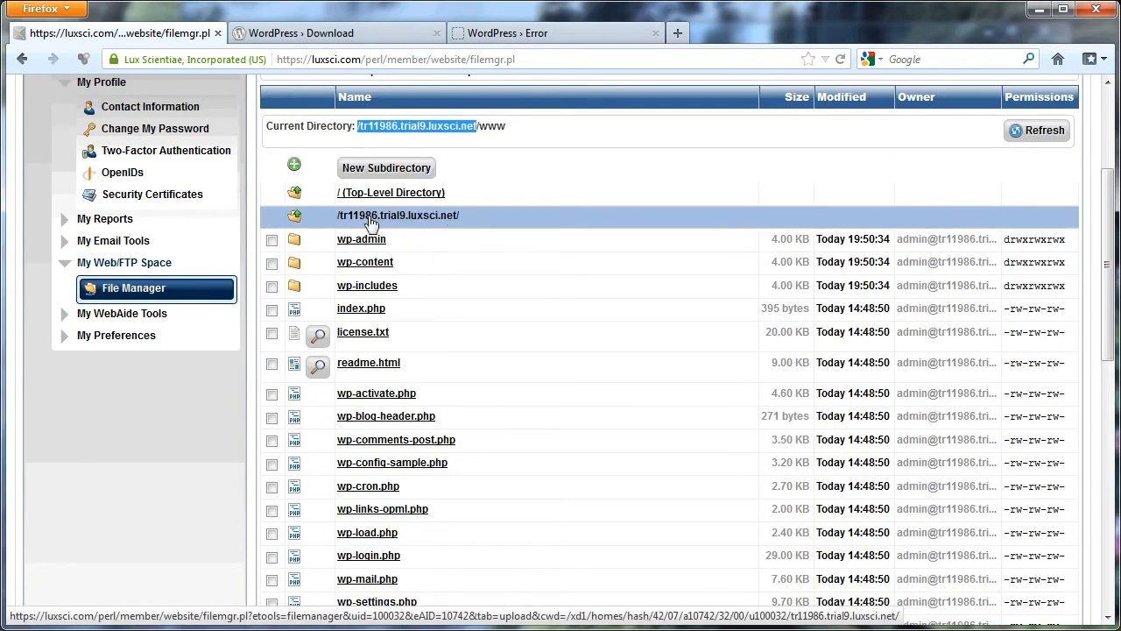
{"action": "left_click", "coordinate": [406, 220]}
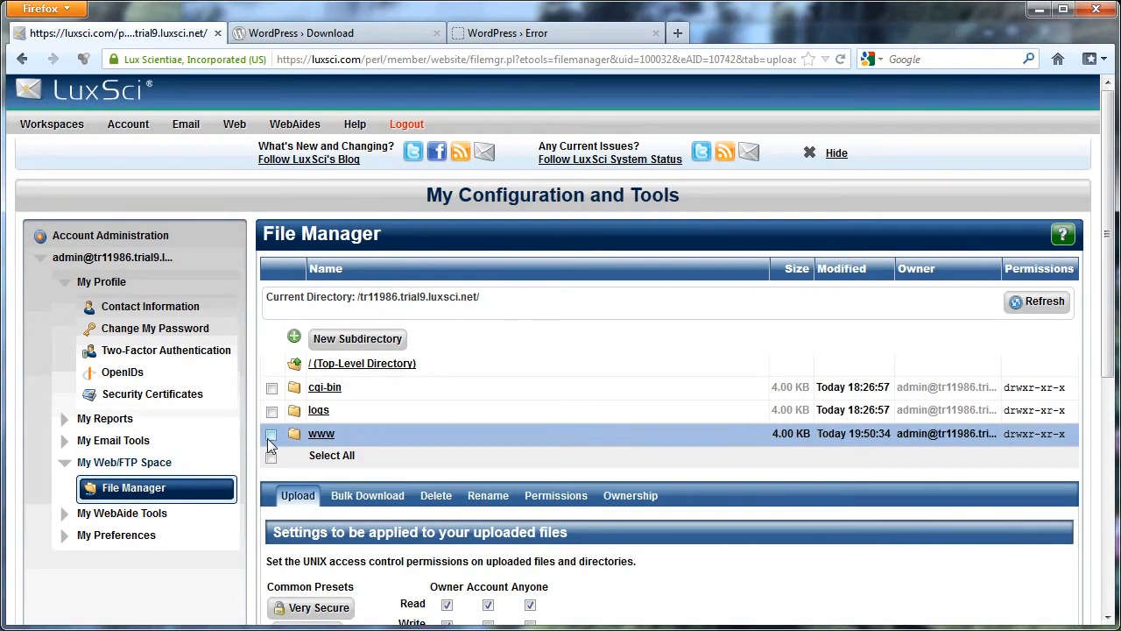
{"action": "left_click", "coordinate": [270, 434]}
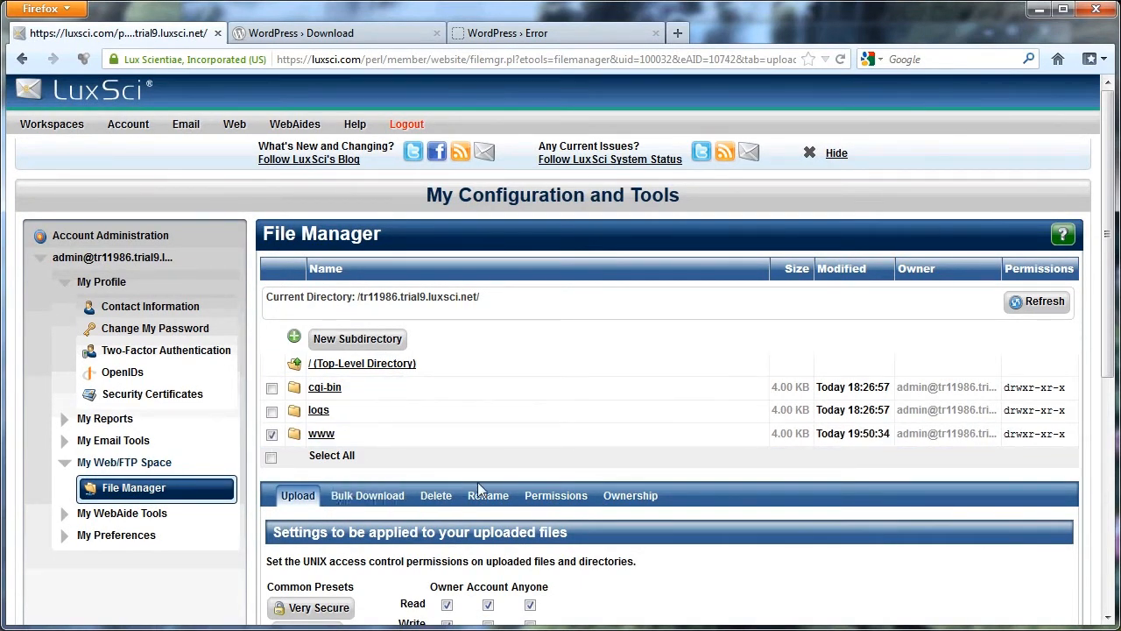
{"action": "left_click", "coordinate": [635, 499]}
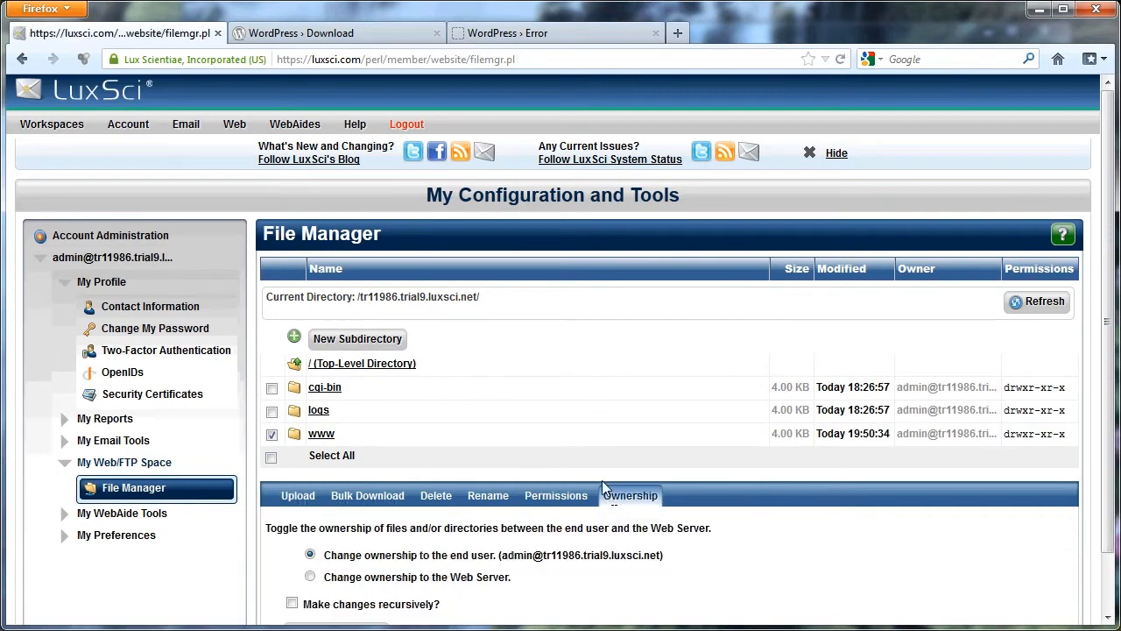
{"action": "scroll", "coordinate": [1090, 304], "scroll_direction": "down", "scroll_amount": 1}
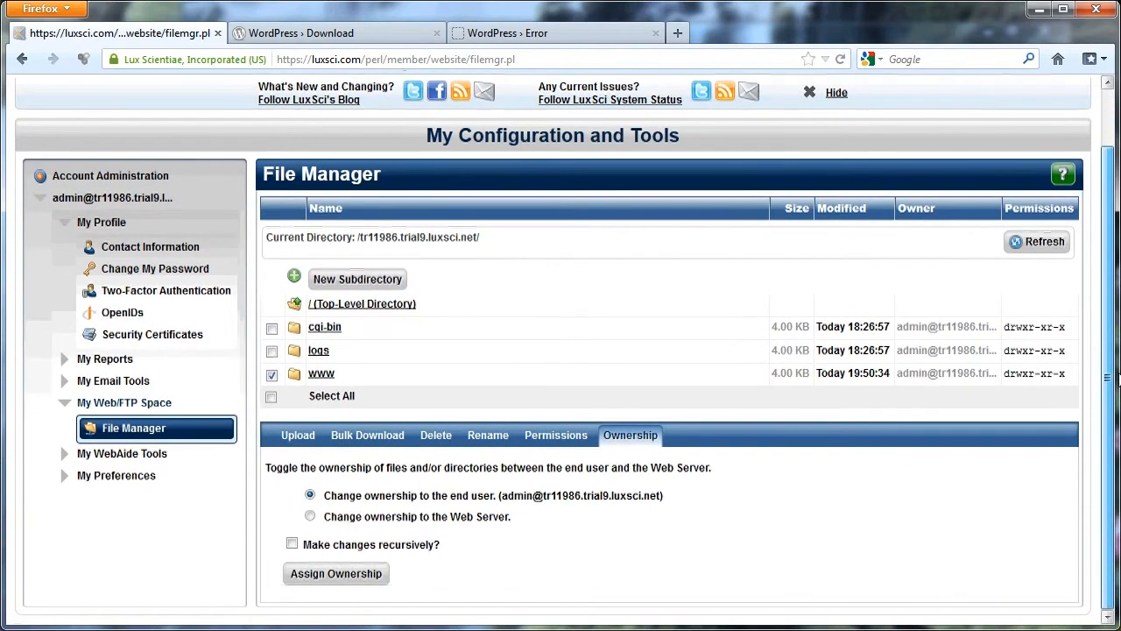
{"action": "left_click", "coordinate": [310, 518]}
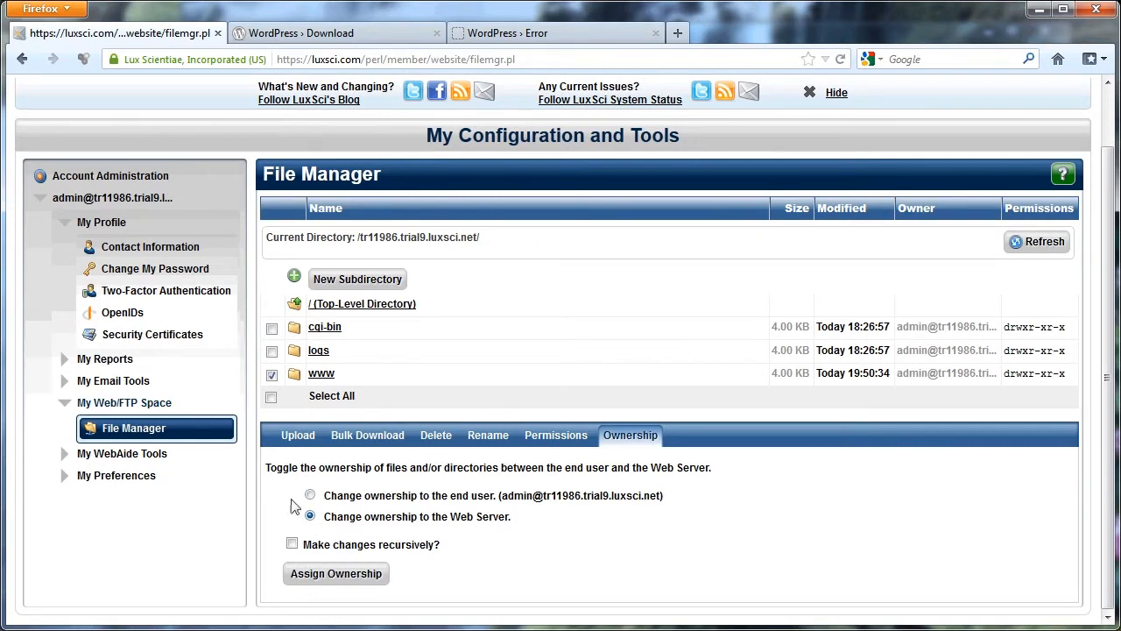
{"action": "left_click", "coordinate": [292, 545]}
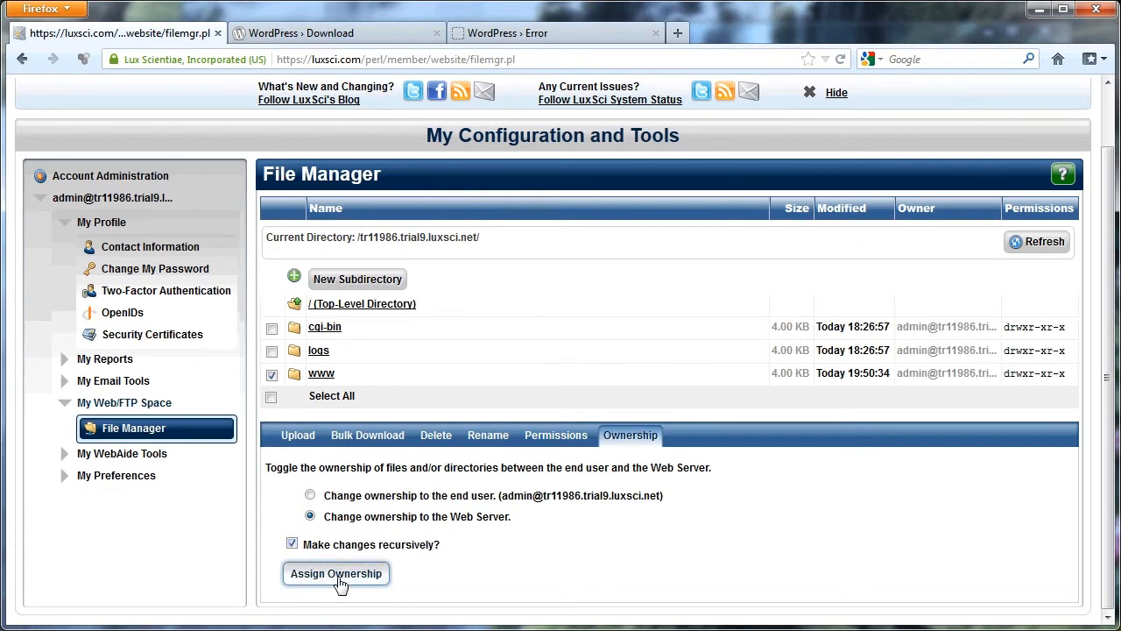
{"action": "left_click", "coordinate": [340, 583]}
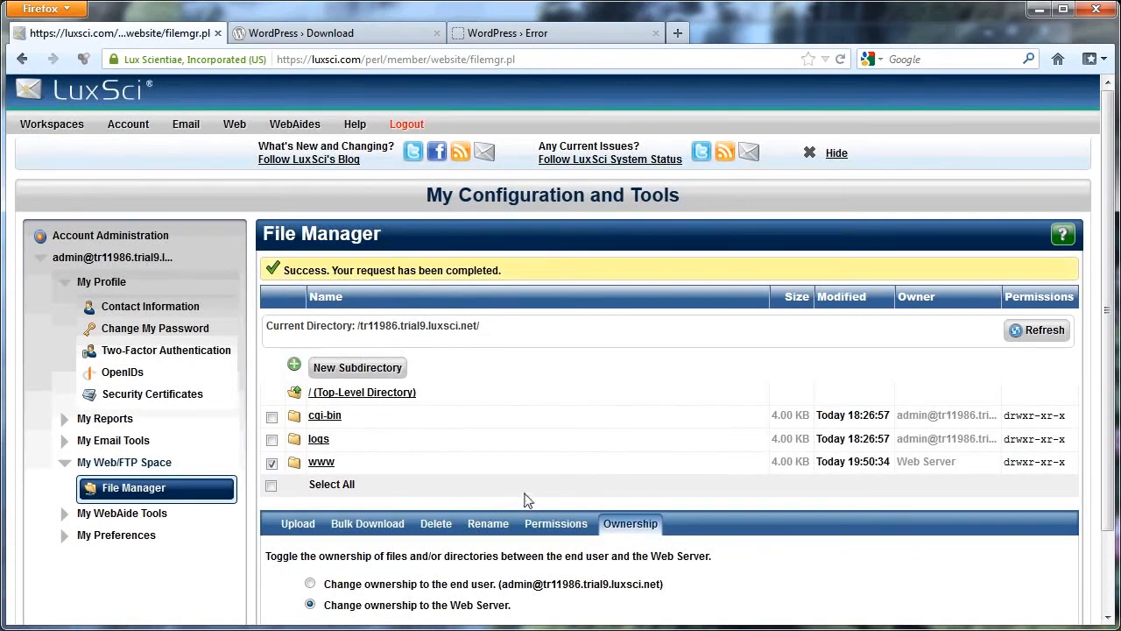
Check the owner of the www folder, then open it and examine the owner of the files inside.
{"action": "left_click_drag", "start_coordinate": [958, 467], "coordinate": [904, 467]}
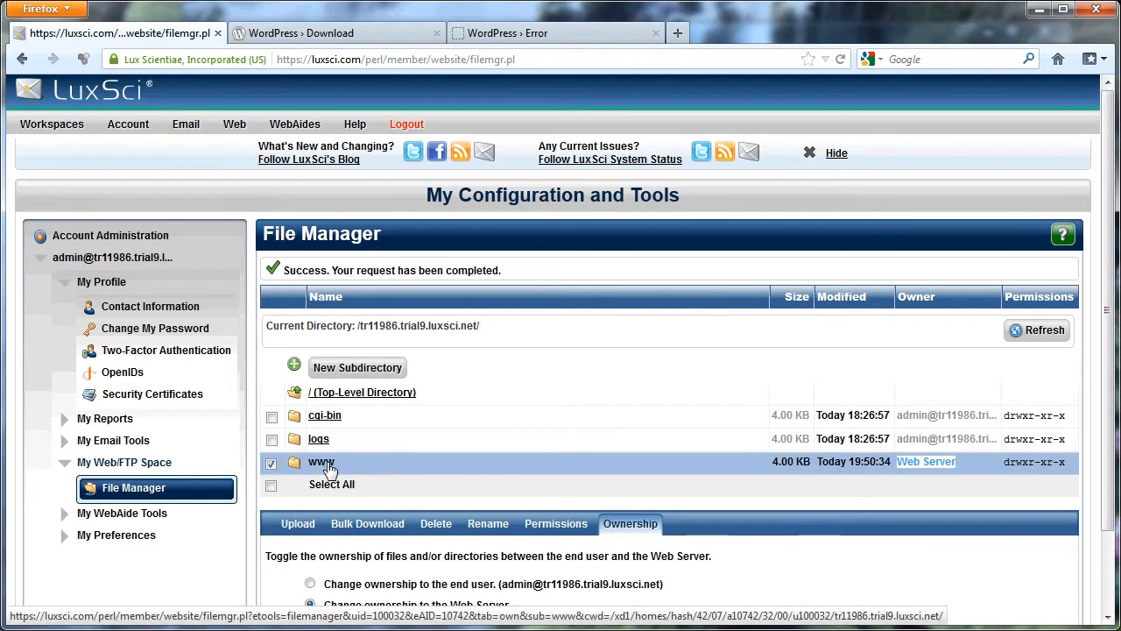
{"action": "left_click", "coordinate": [326, 466]}
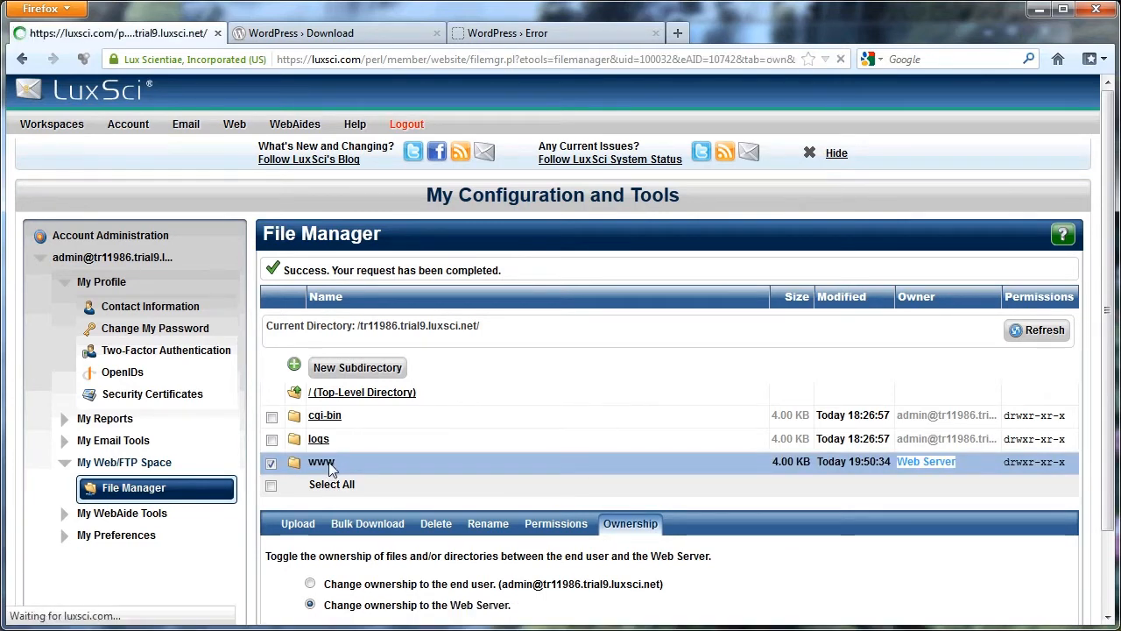
{"action": "left_click_drag", "start_coordinate": [1108, 225], "coordinate": [1110, 348]}
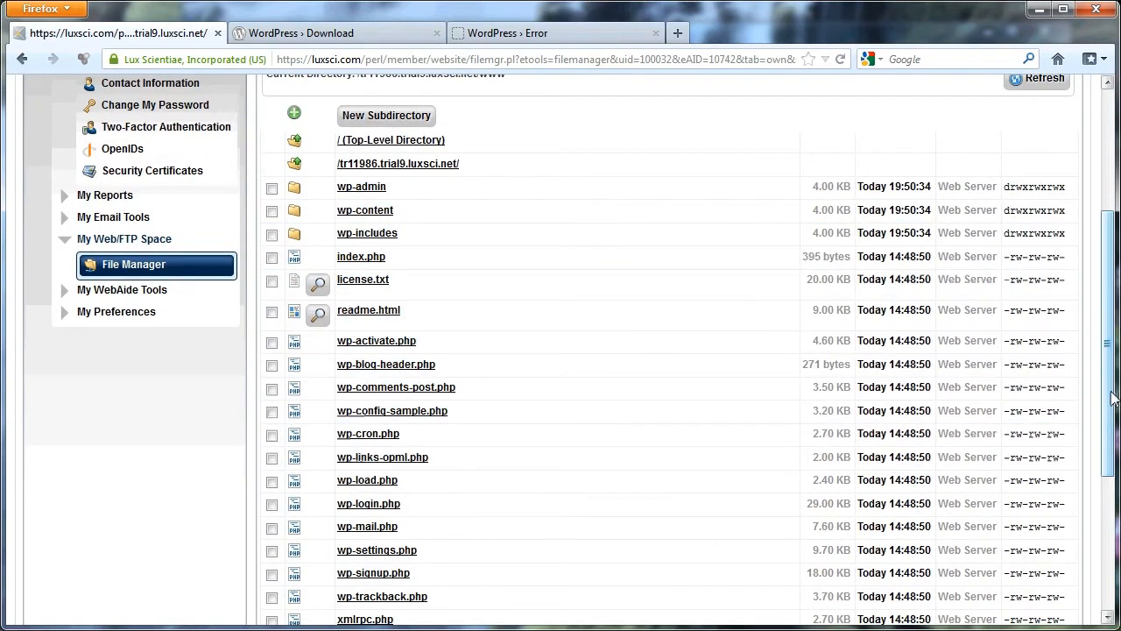
{"action": "scroll", "coordinate": [934, 330], "scroll_direction": "up", "scroll_amount": 4}
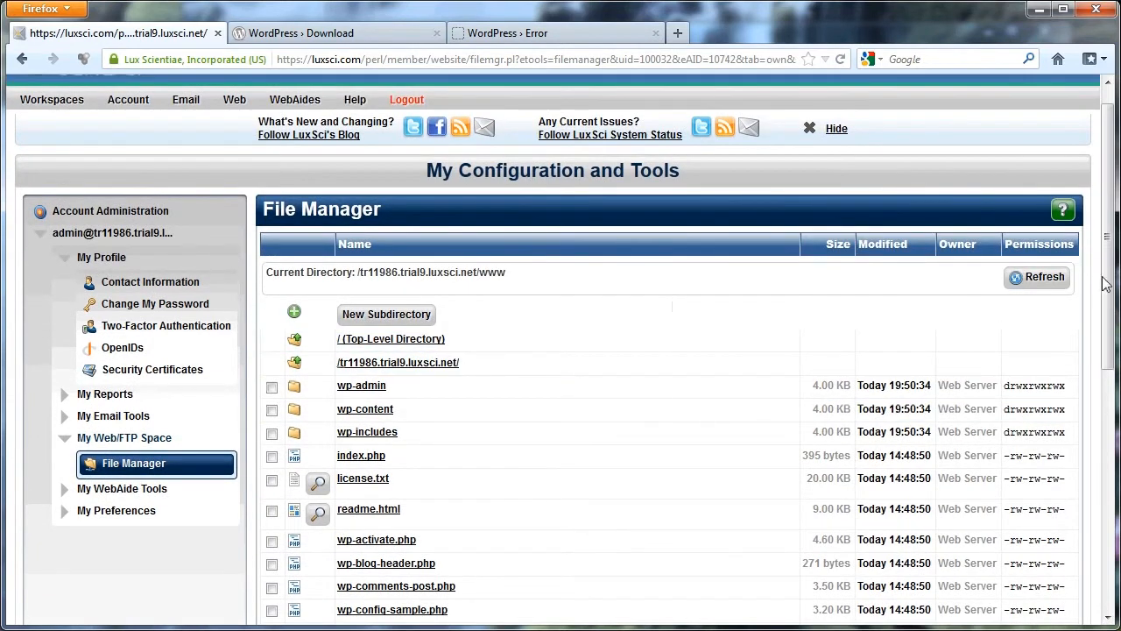
Open the database section of Account Administration and start adding a new MySQL database.
{"action": "left_click_drag", "start_coordinate": [1113, 251], "coordinate": [1109, 229]}
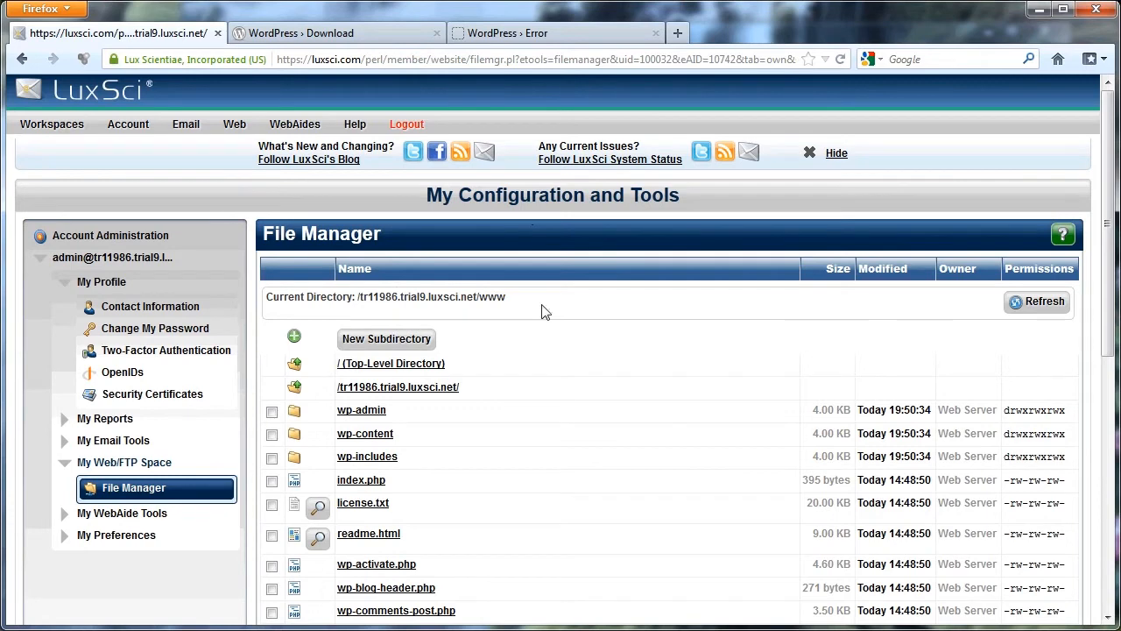
{"action": "mouse_move", "coordinate": [144, 124]}
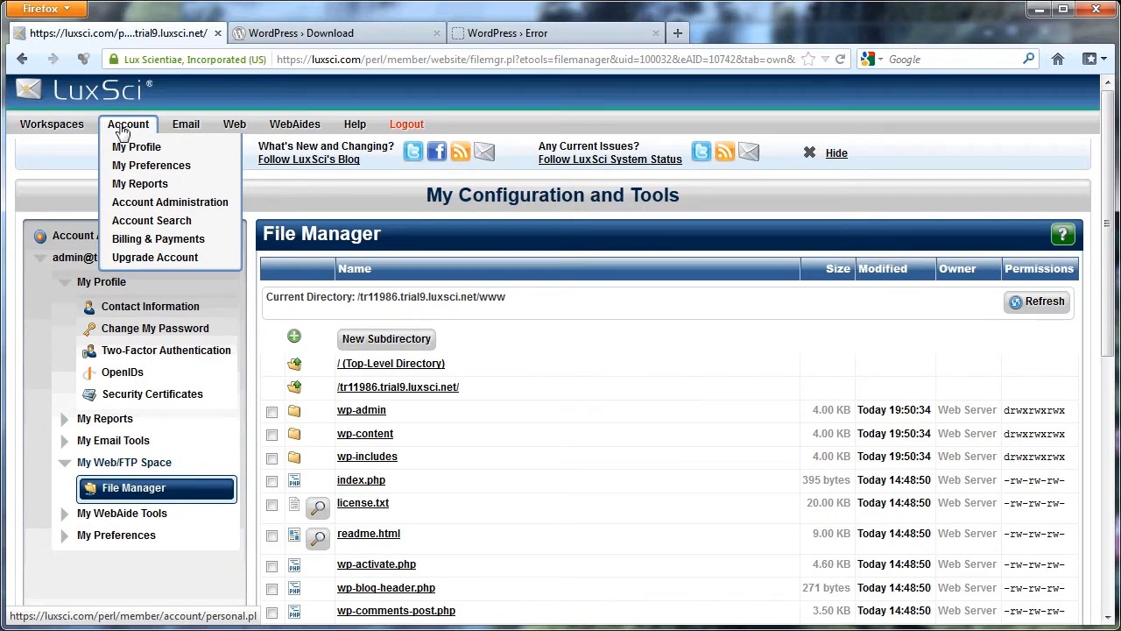
{"action": "left_click", "coordinate": [183, 207]}
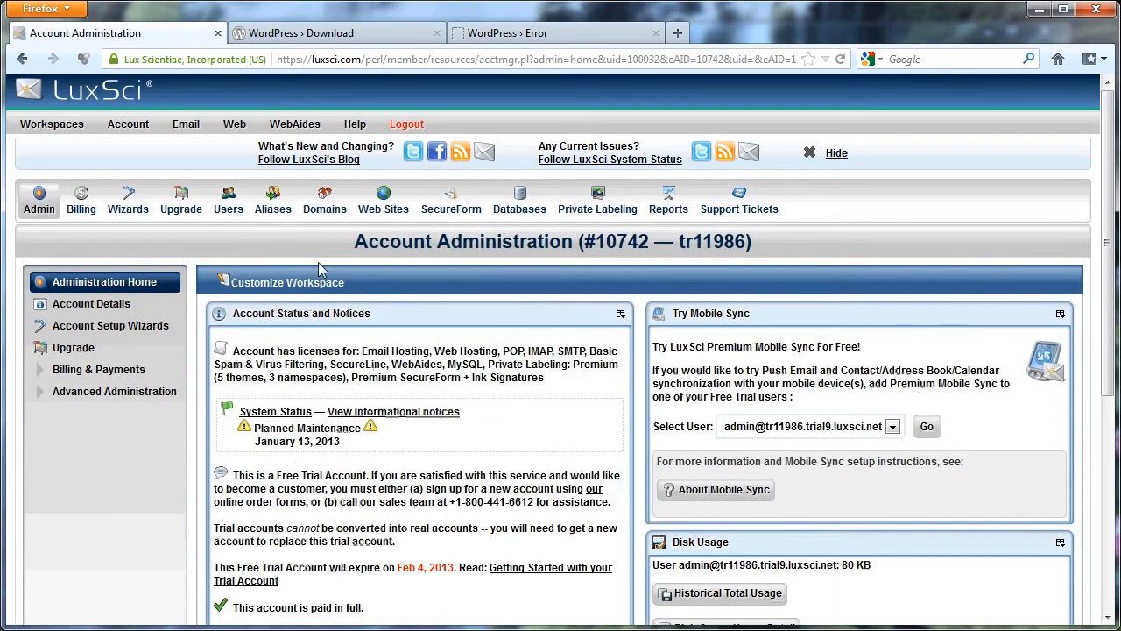
{"action": "left_click", "coordinate": [530, 216]}
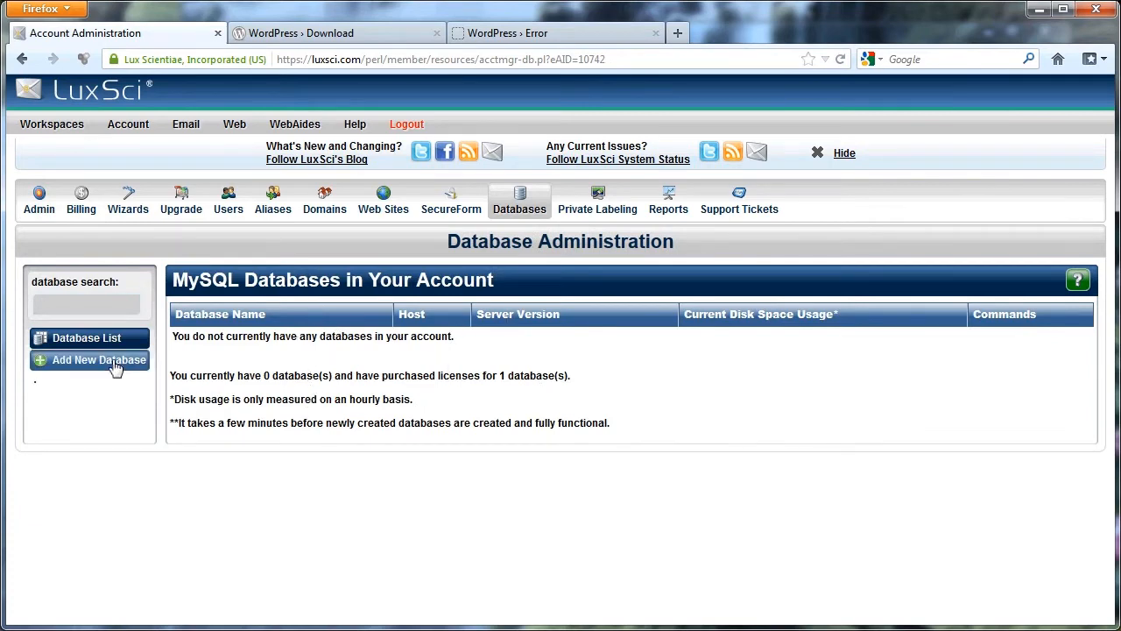
{"action": "left_click", "coordinate": [114, 366]}
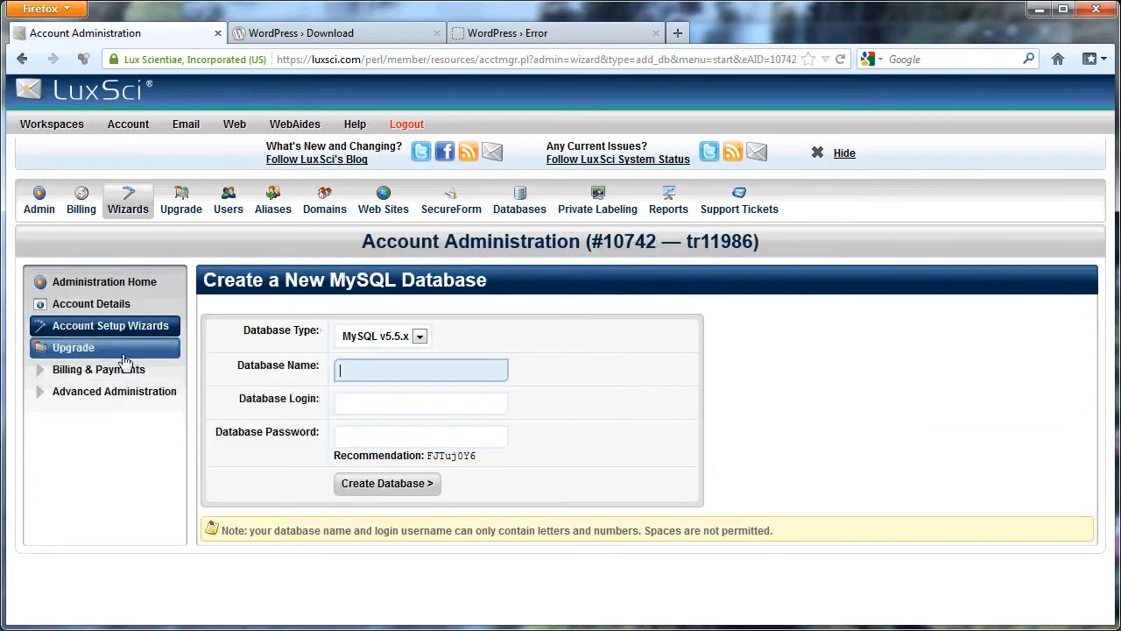
Check the available database types for the new database and keep MySQL v5.5.x selected.
{"action": "left_click", "coordinate": [420, 340]}
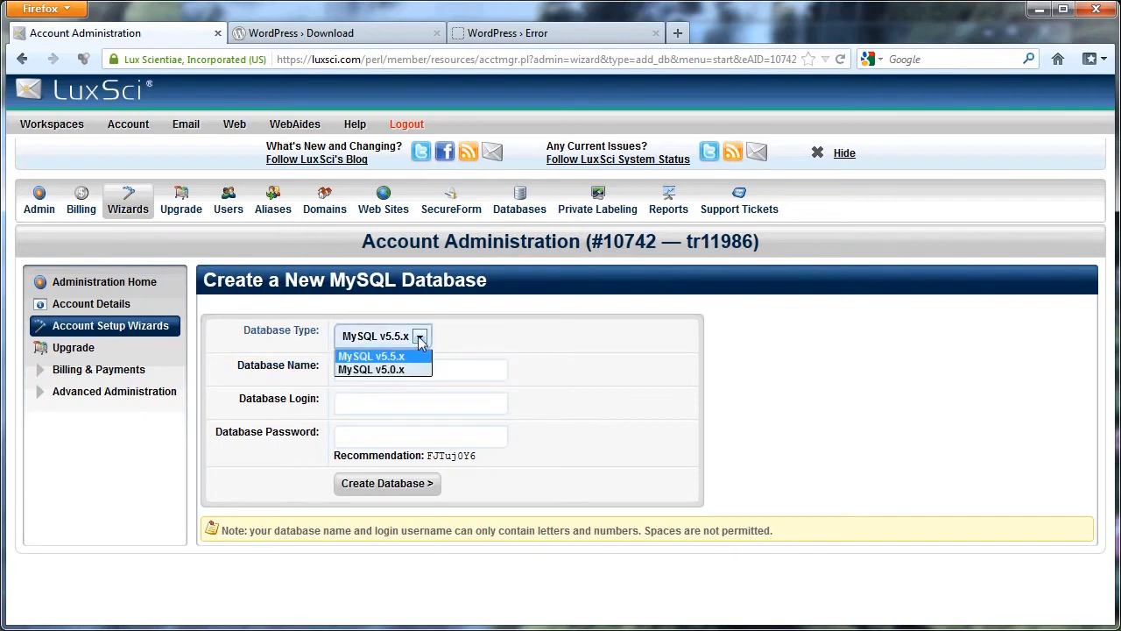
{"action": "left_click", "coordinate": [419, 340]}
{"action": "left_click", "coordinate": [420, 340]}
{"action": "left_click", "coordinate": [418, 340]}
{"action": "left_click", "coordinate": [418, 340]}
{"action": "left_click", "coordinate": [424, 341]}
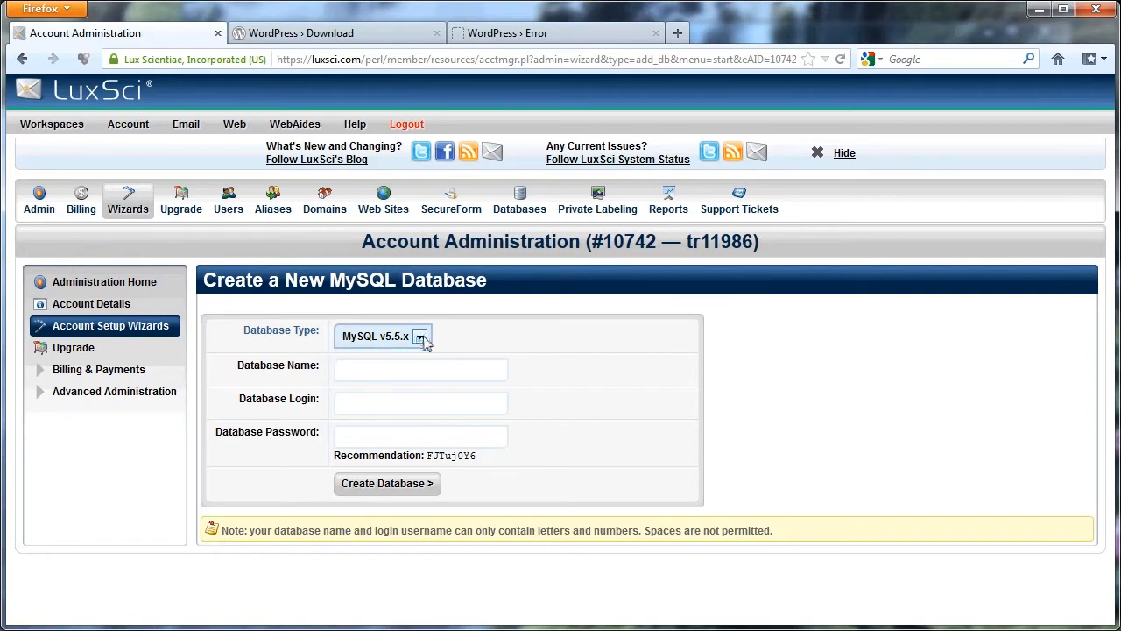
Create the database with the name wordpresstestdb, the login wordpress and a database password.
{"action": "left_click", "coordinate": [418, 373]}
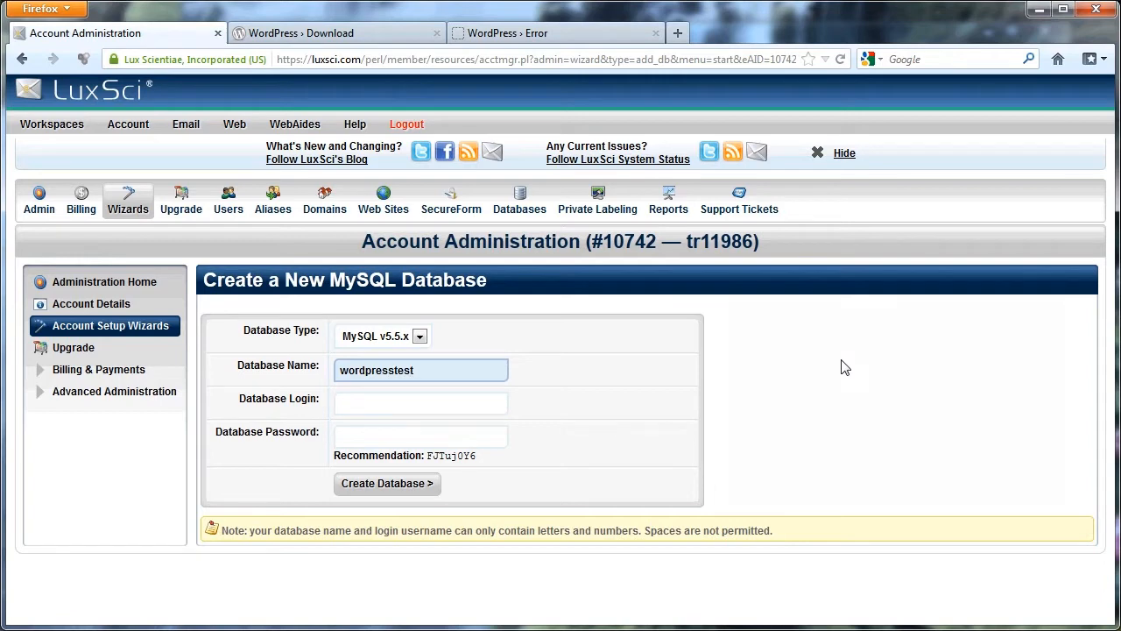
{"action": "left_click", "coordinate": [383, 400]}
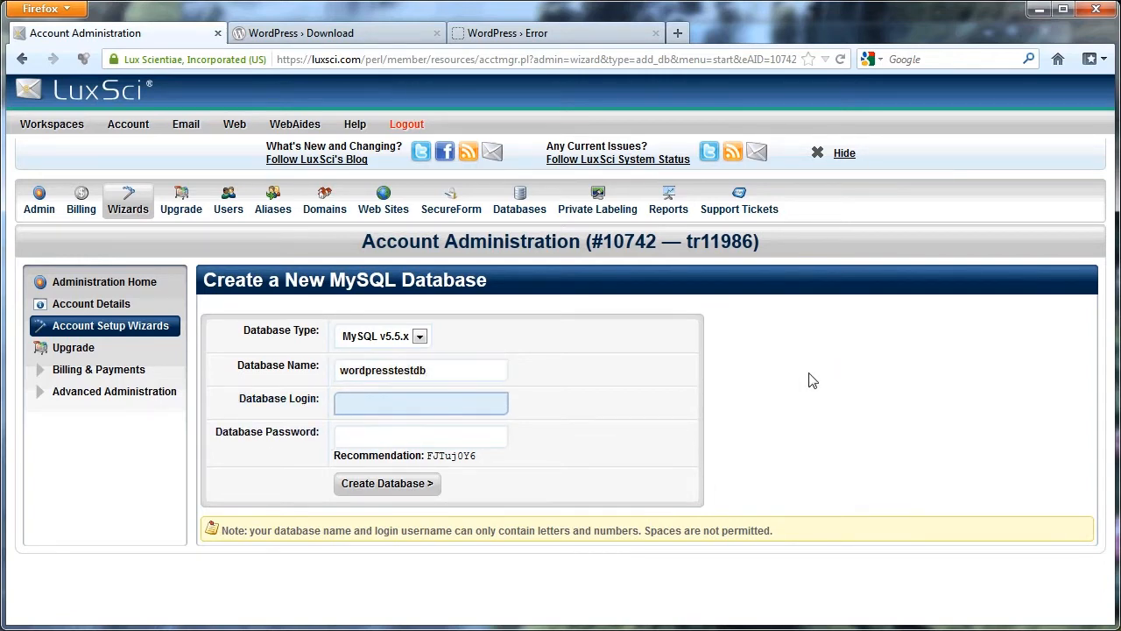
{"action": "type", "text": "wordpress"}
{"action": "key", "text": "Tab"}
{"action": "type", "text": "password"}
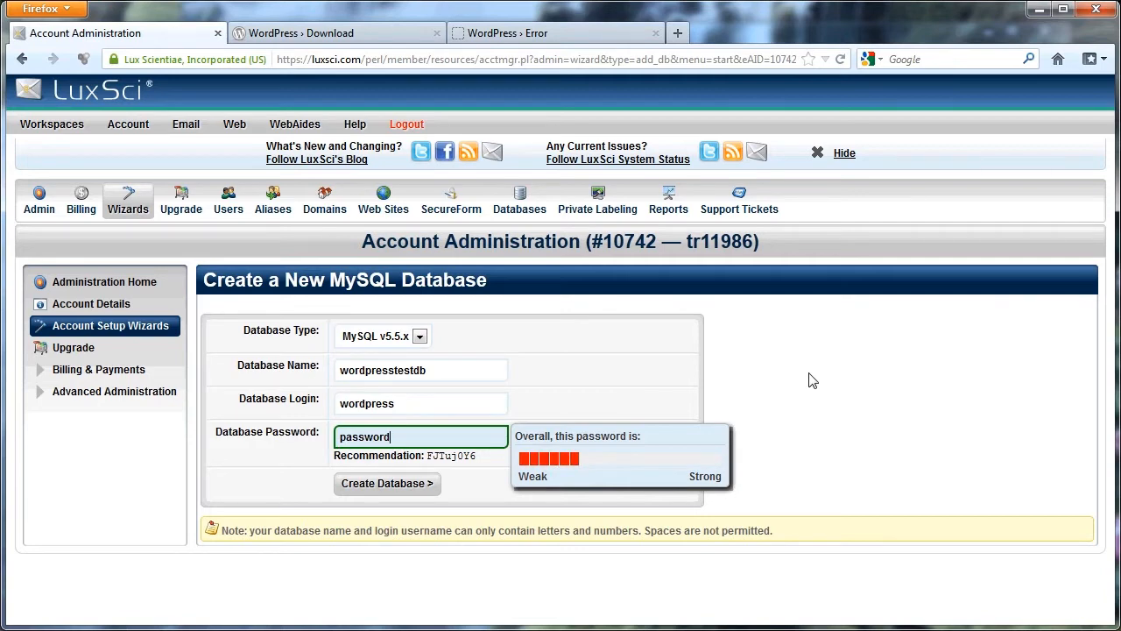
{"action": "left_click_drag", "start_coordinate": [481, 457], "coordinate": [429, 458]}
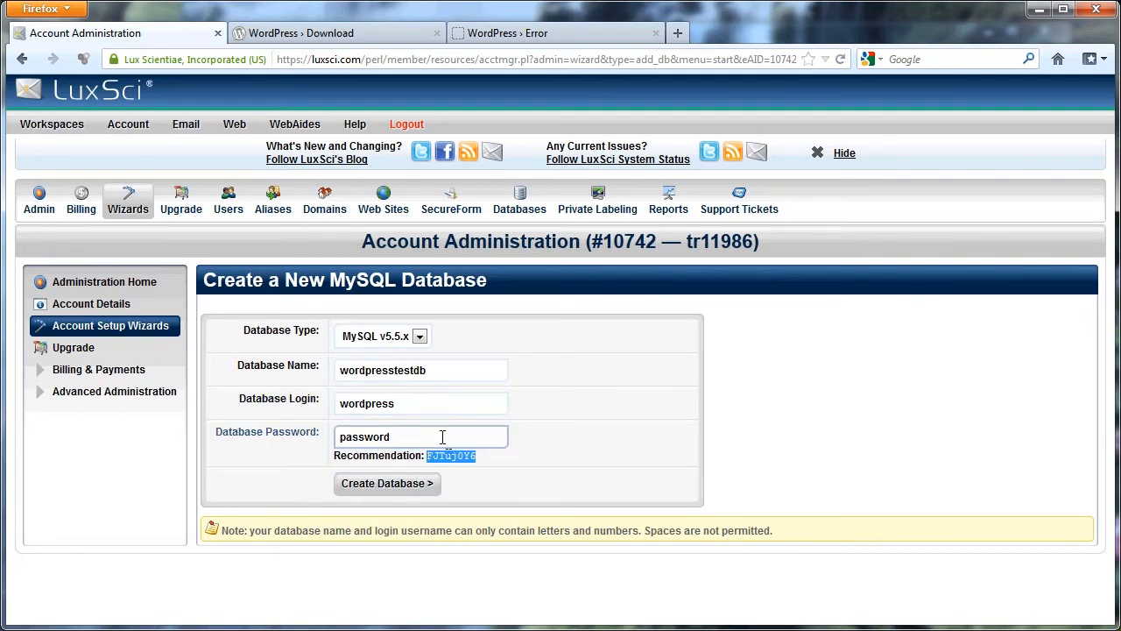
{"action": "left_click", "coordinate": [441, 435]}
{"action": "left_click", "coordinate": [411, 482]}
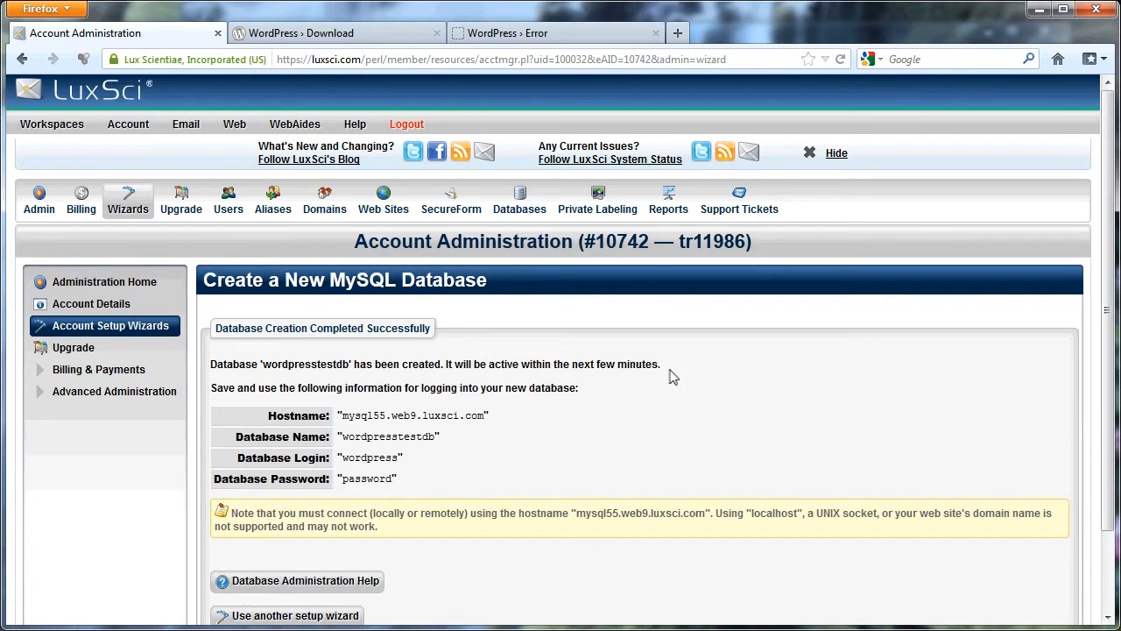
Return to the site's WordPress error page about the missing wp-config.php and start creating a configuration file through the web interface.
{"action": "scroll", "coordinate": [667, 375], "scroll_direction": "down", "scroll_amount": 2}
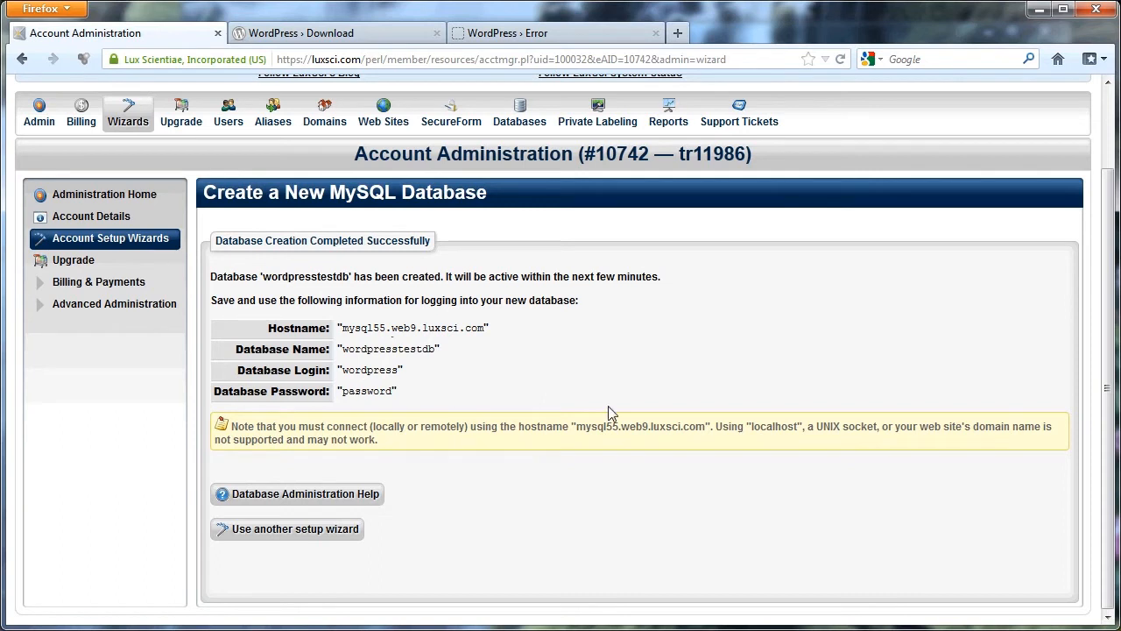
{"action": "left_click", "coordinate": [480, 33]}
{"action": "left_click_drag", "start_coordinate": [256, 166], "coordinate": [763, 168]}
{"action": "left_click", "coordinate": [760, 169]}
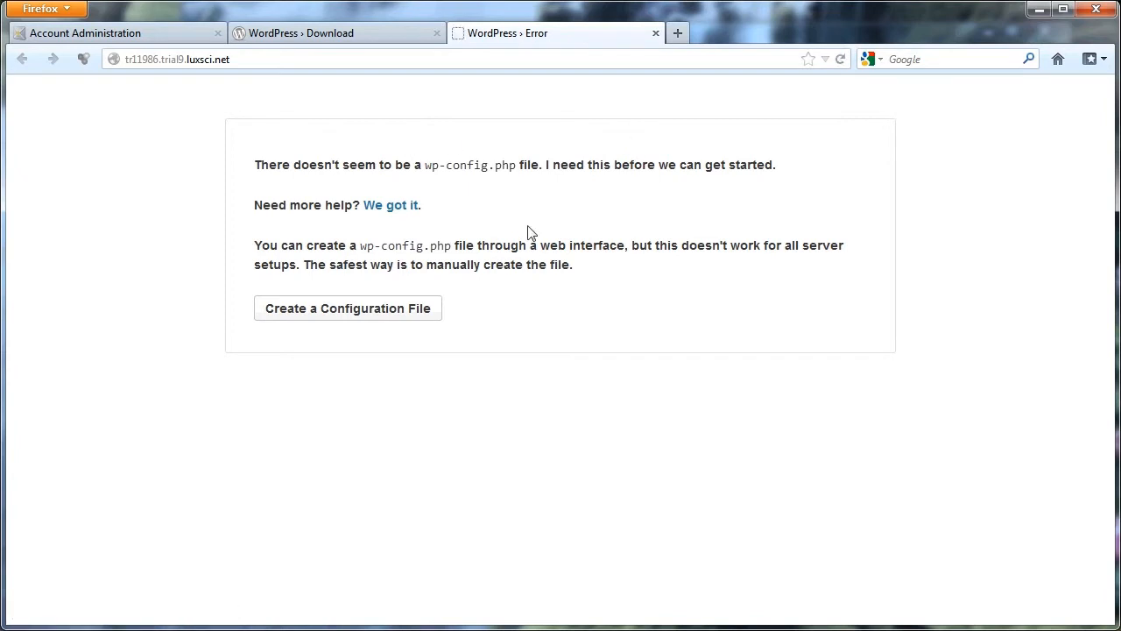
{"action": "left_click", "coordinate": [365, 315]}
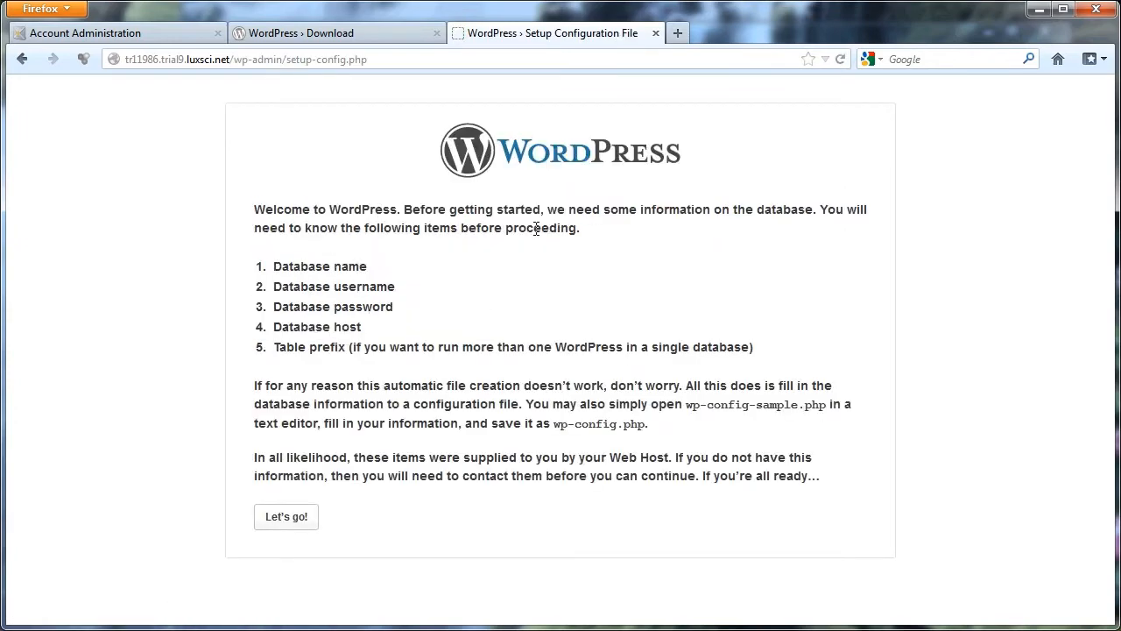
Compare the items WordPress requires with the new database's login details, and proceed to the database connection form.
{"action": "left_click", "coordinate": [159, 36]}
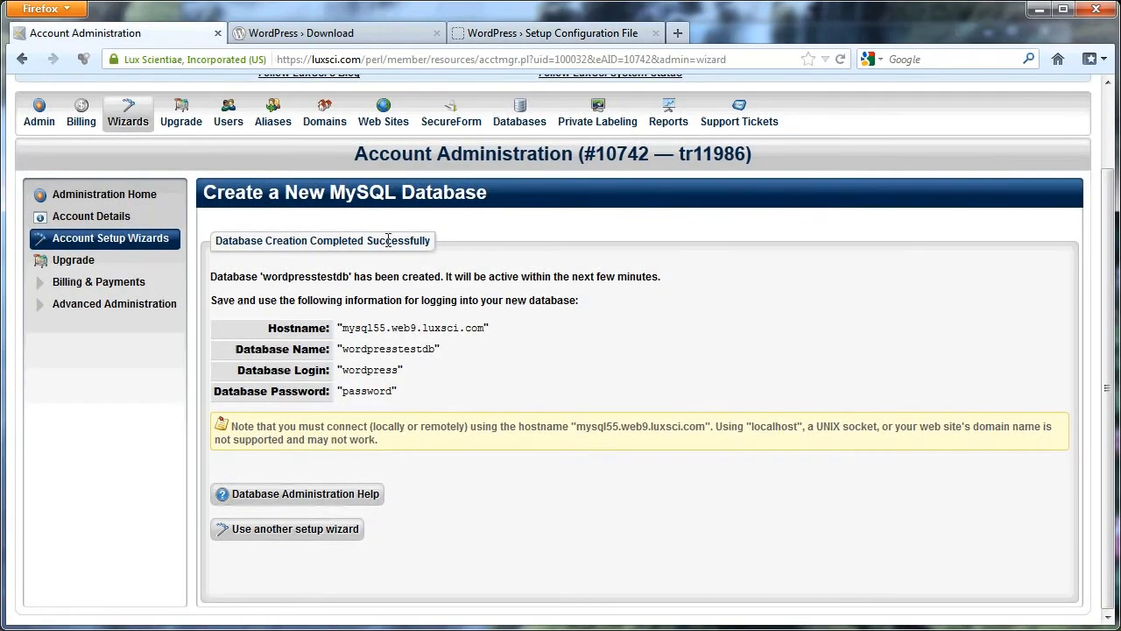
{"action": "left_click", "coordinate": [534, 34]}
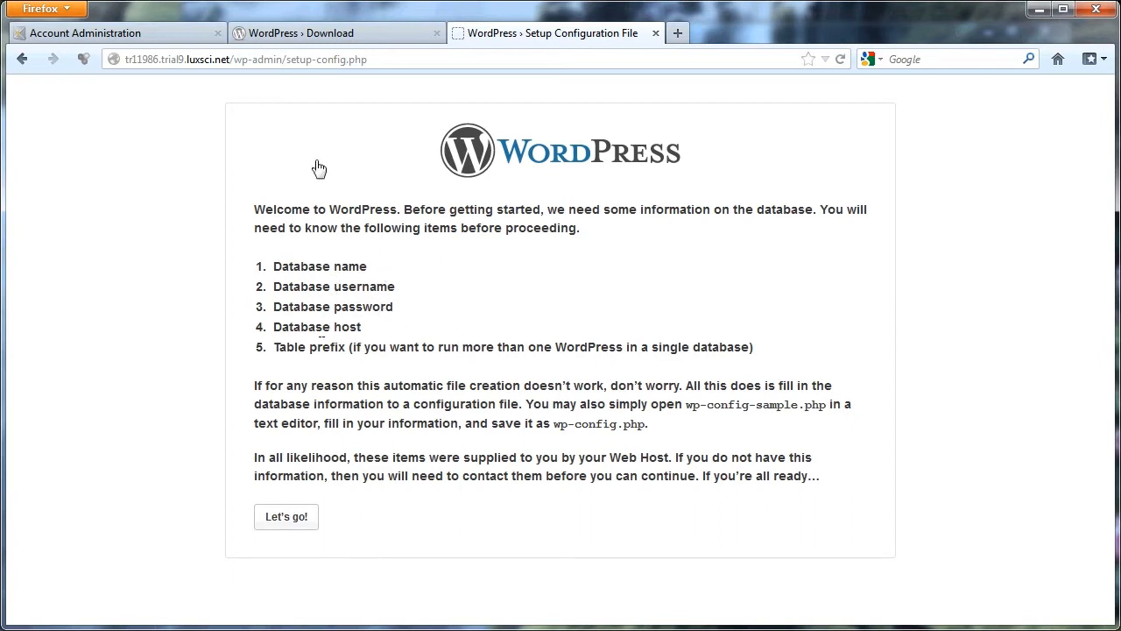
{"action": "left_click", "coordinate": [167, 35]}
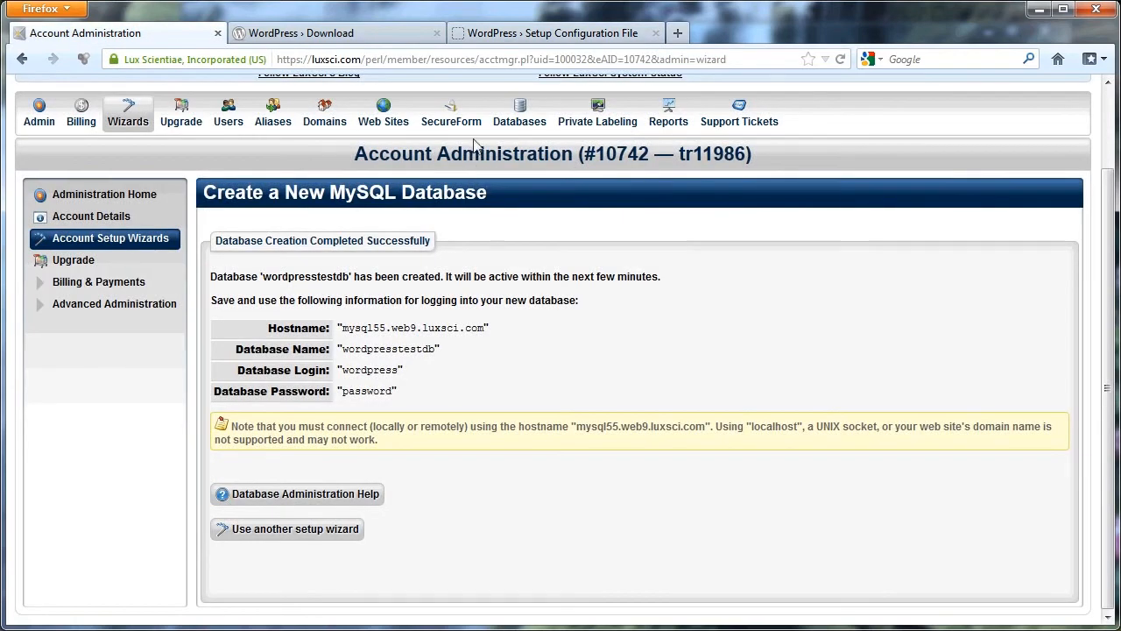
{"action": "left_click", "coordinate": [520, 35]}
{"action": "left_click", "coordinate": [299, 515]}
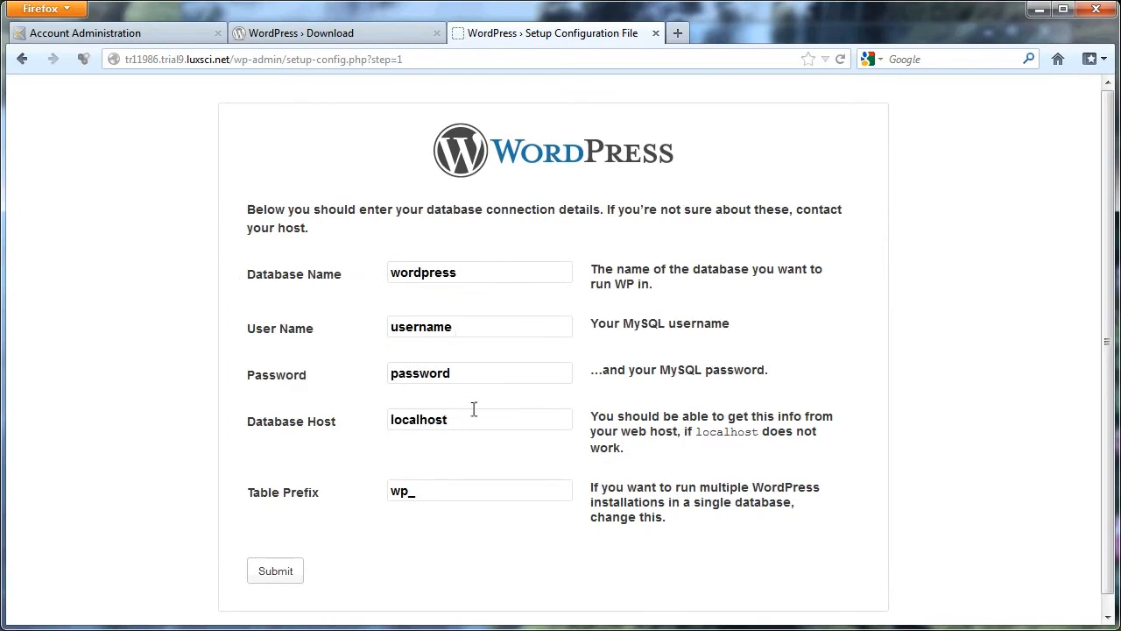
Fill in the WordPress connection form with database name wordpresstestdb, user name wordpress and the database password.
{"action": "left_click", "coordinate": [111, 38]}
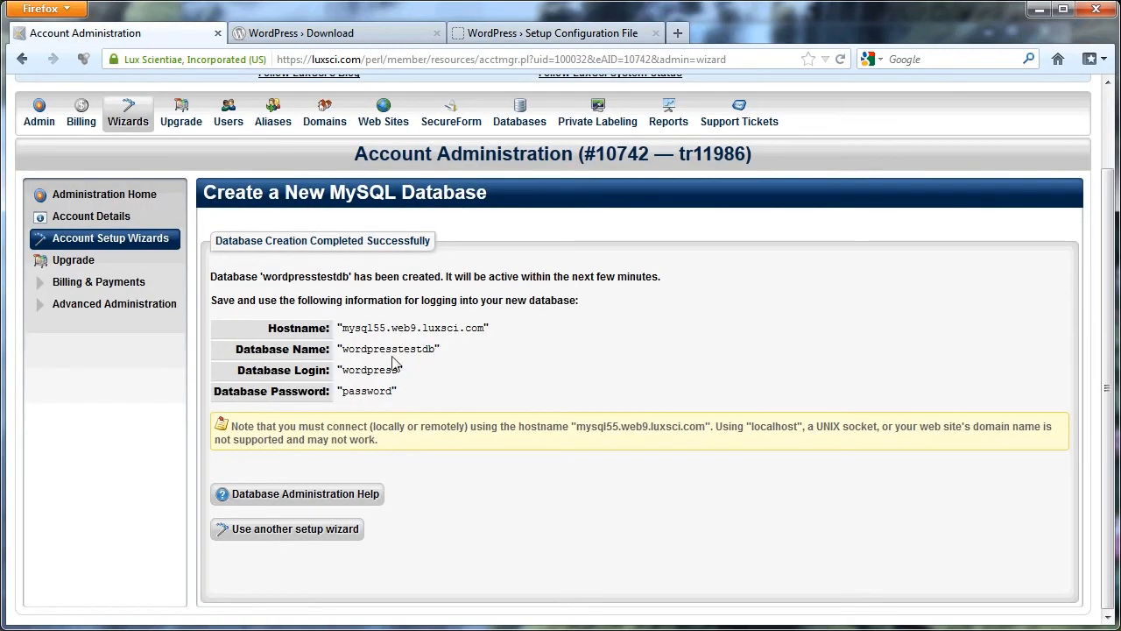
{"action": "left_click", "coordinate": [533, 35]}
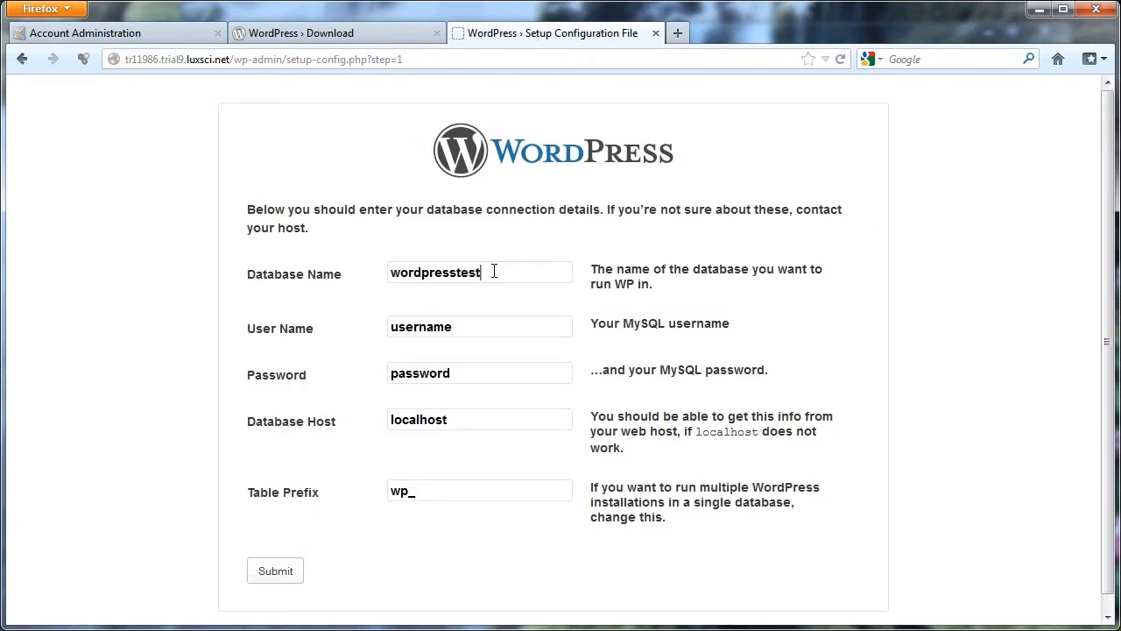
{"action": "key", "text": "Tab"}
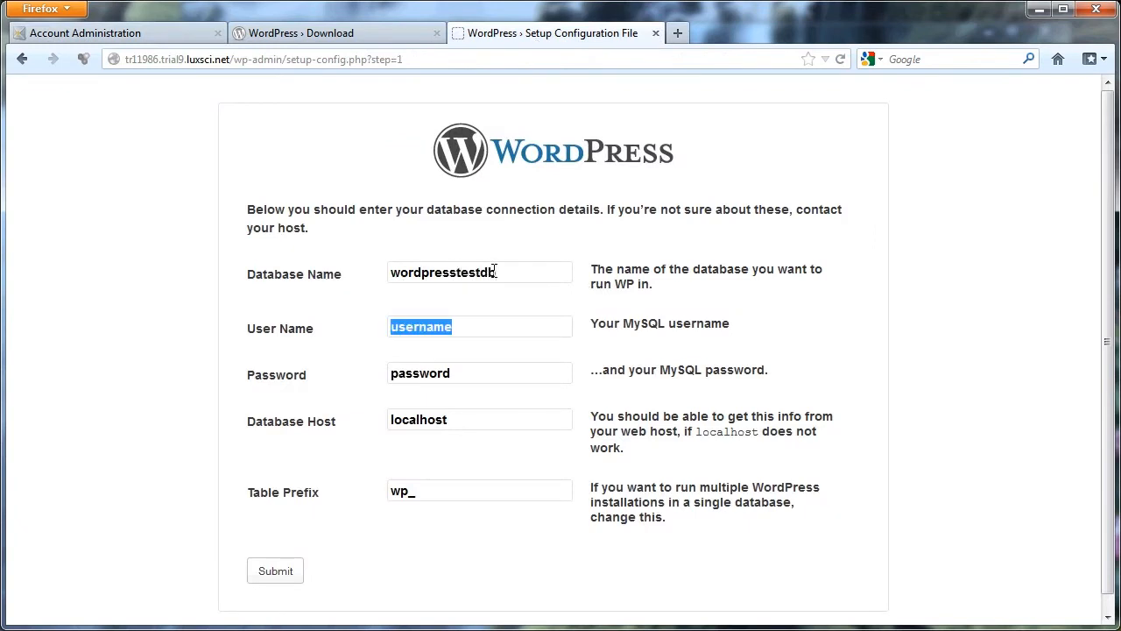
{"action": "key", "text": "BackSpace"}
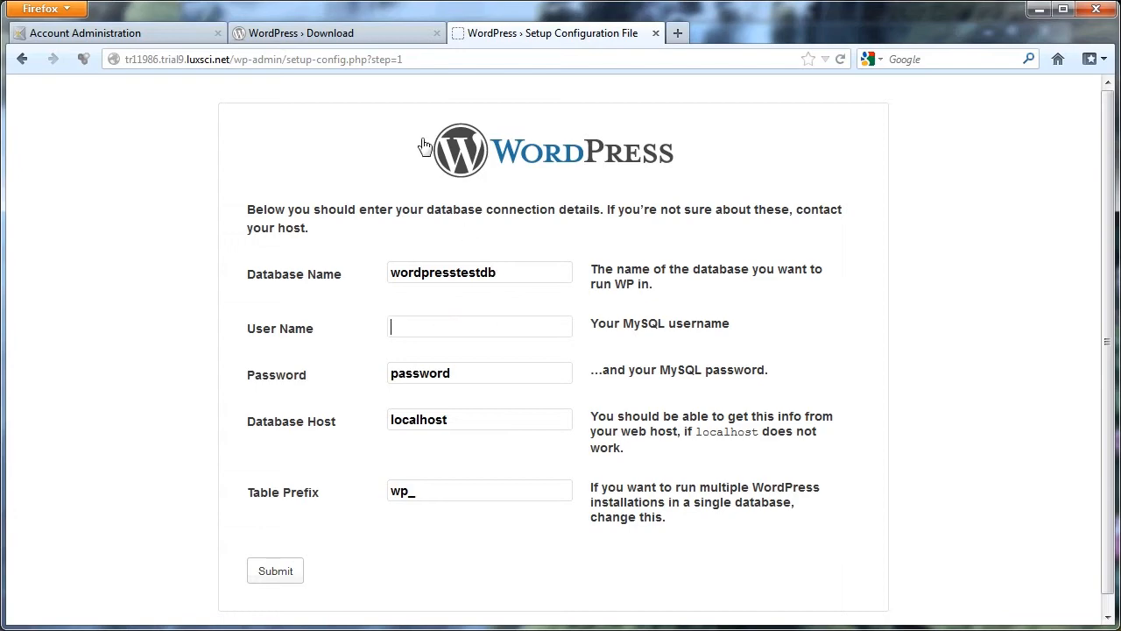
{"action": "left_click", "coordinate": [149, 38]}
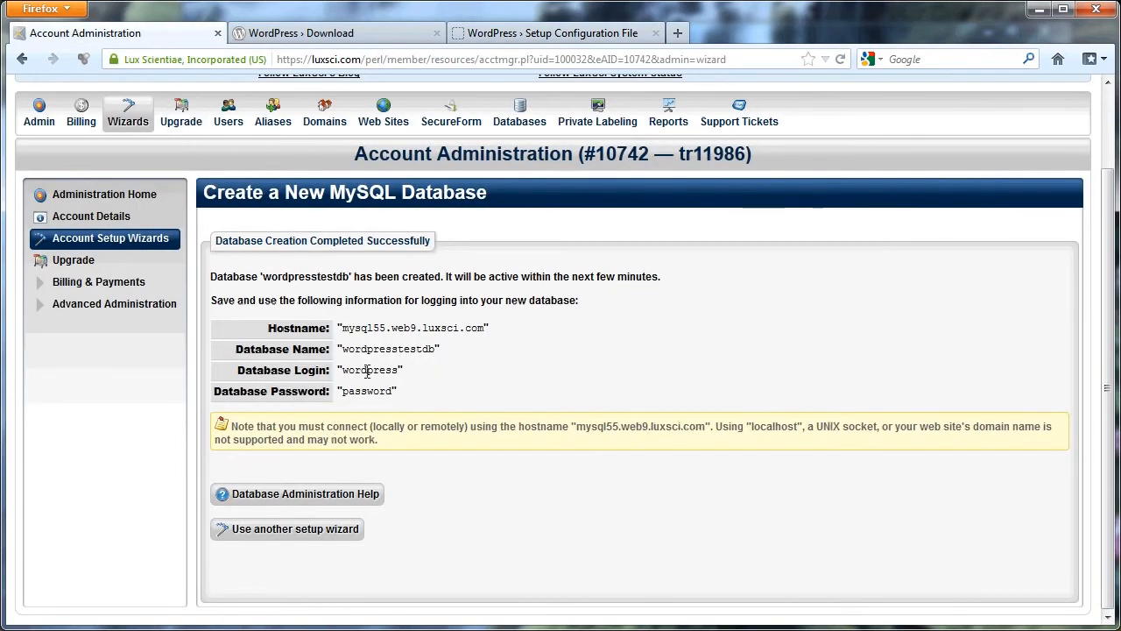
{"action": "left_click", "coordinate": [539, 34]}
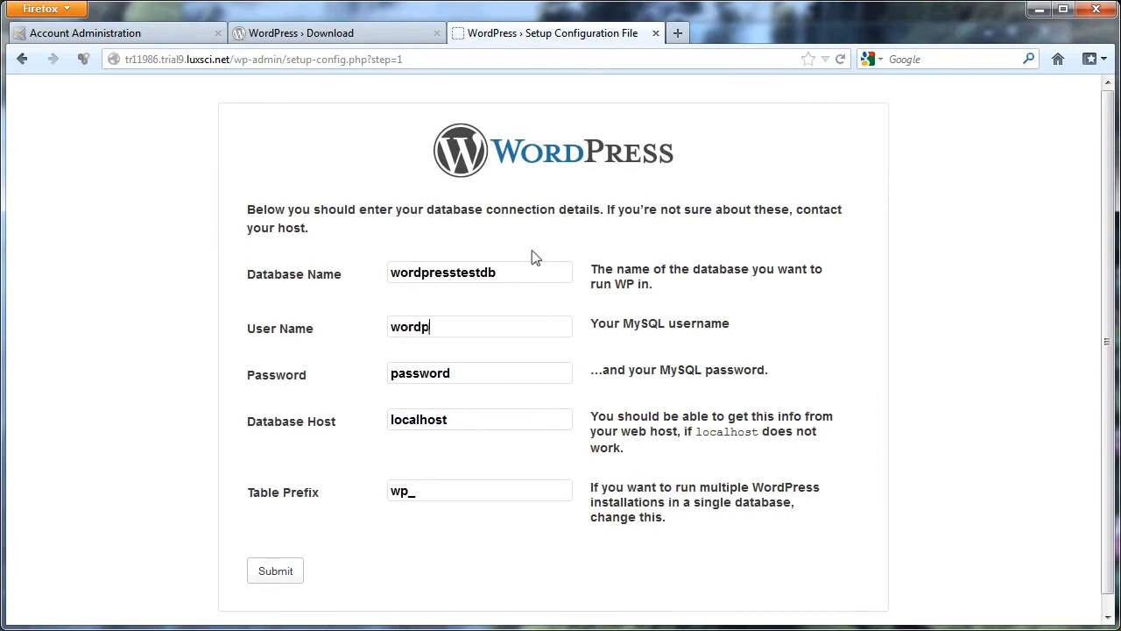
{"action": "key", "text": "Tab"}
{"action": "key", "text": "BackSpace"}
{"action": "type", "text": "passwor"}
Copy the hostname mysql55.web9.luxsci.com from the database details into the WordPress database host setting and submit the connection details.
{"action": "left_click", "coordinate": [103, 32]}
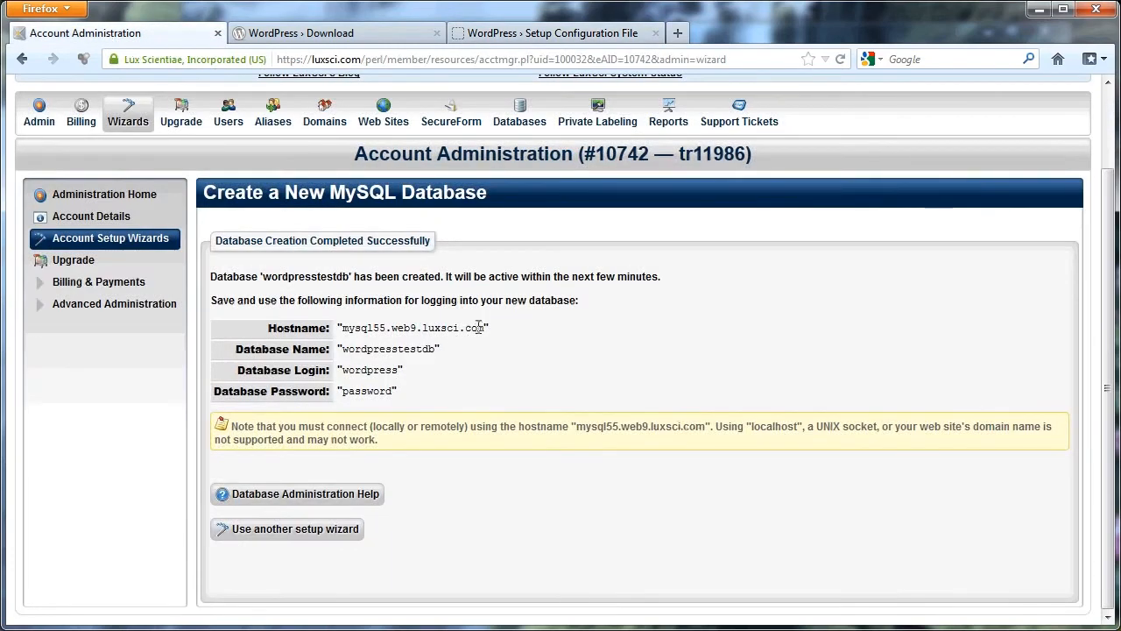
{"action": "left_click_drag", "start_coordinate": [483, 328], "coordinate": [356, 325]}
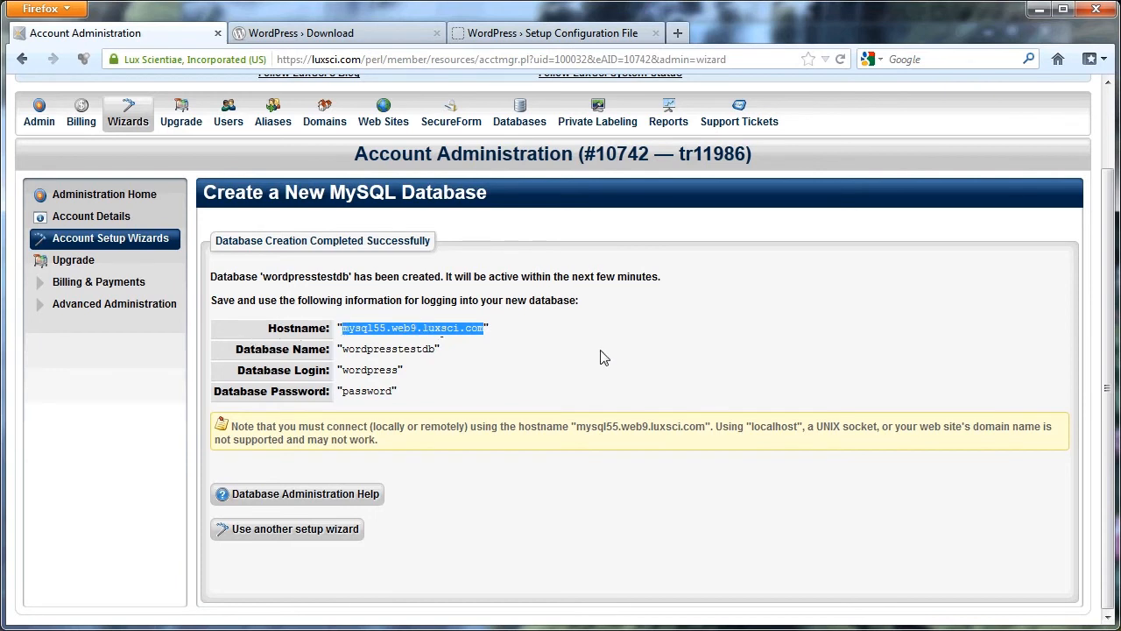
{"action": "left_click", "coordinate": [582, 37]}
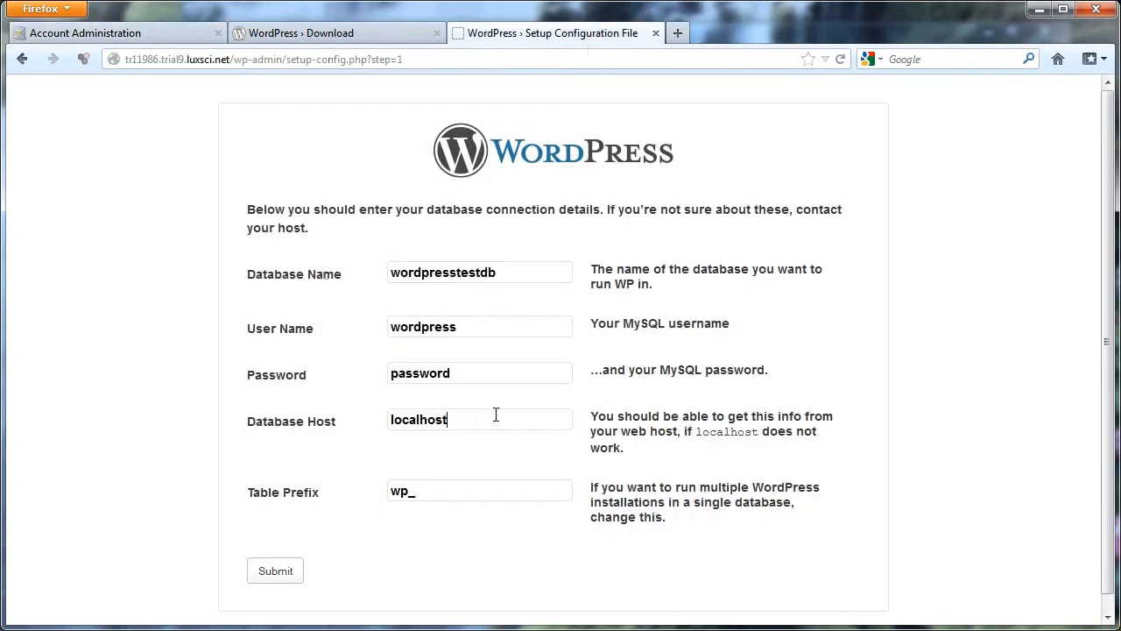
{"action": "key", "text": "BackSpace"}
{"action": "key", "text": "BackSpace"}
{"action": "key", "text": "BackSpace"}
{"action": "key", "text": "BackSpace"}
{"action": "key", "text": "BackSpace"}
{"action": "key", "text": "BackSpace"}
{"action": "key", "text": "BackSpace"}
{"action": "type", "text": "mysql55.web9.luxsci.com"}
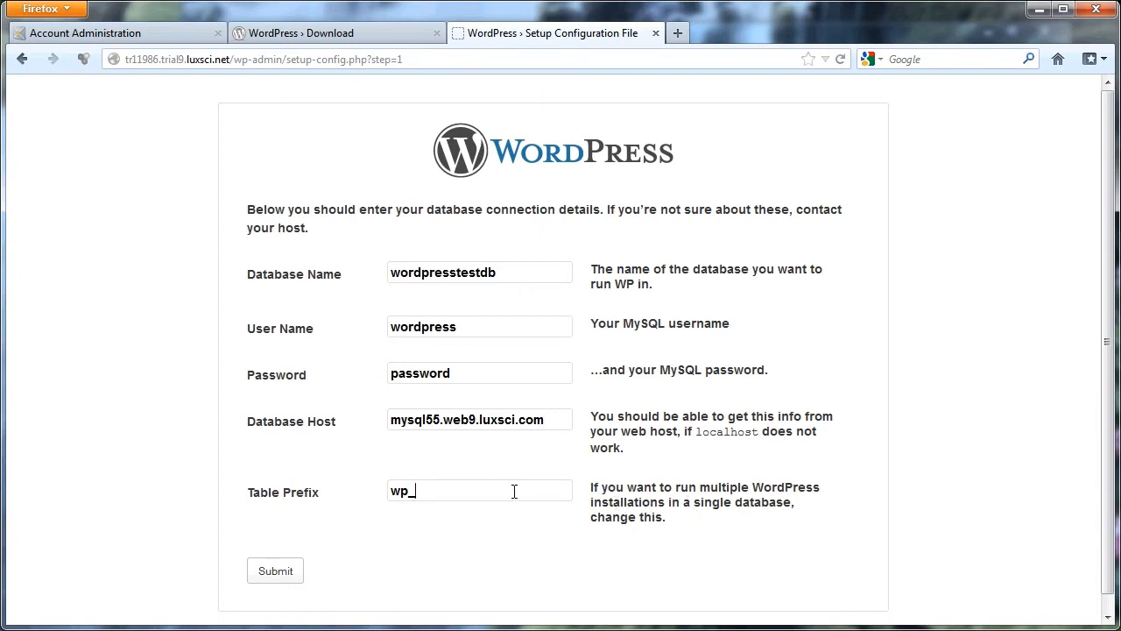
{"action": "left_click", "coordinate": [278, 573]}
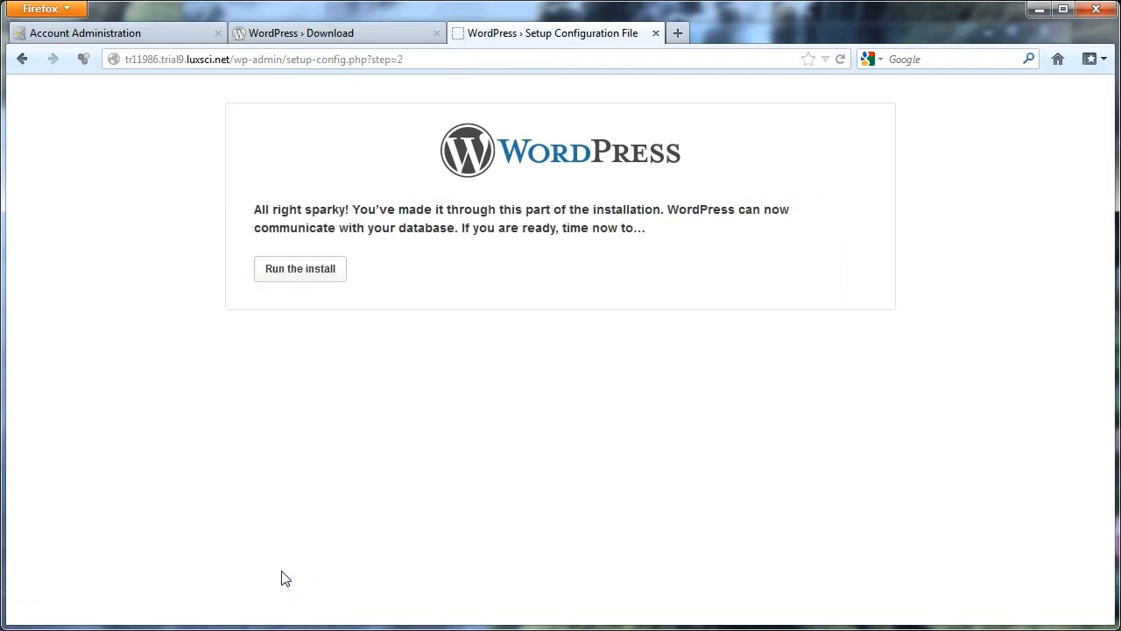
Run the WordPress install and look over the site information it asks for.
{"action": "left_click", "coordinate": [295, 274]}
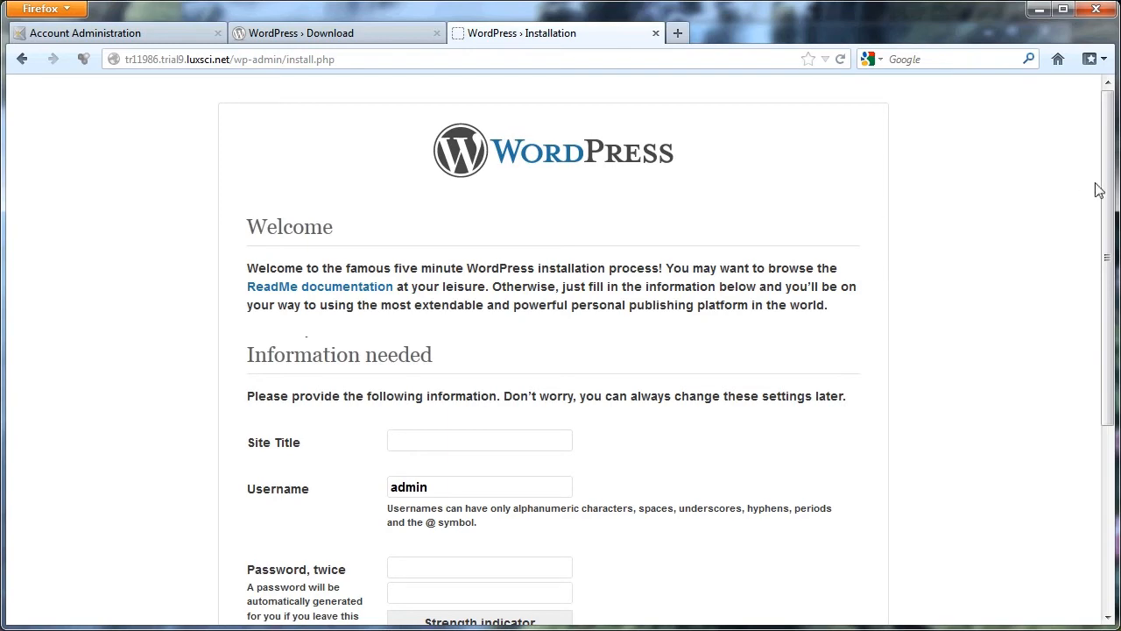
{"action": "left_click_drag", "start_coordinate": [1105, 186], "coordinate": [1068, 376]}
{"action": "left_click", "coordinate": [422, 172]}
{"action": "left_click", "coordinate": [454, 216]}
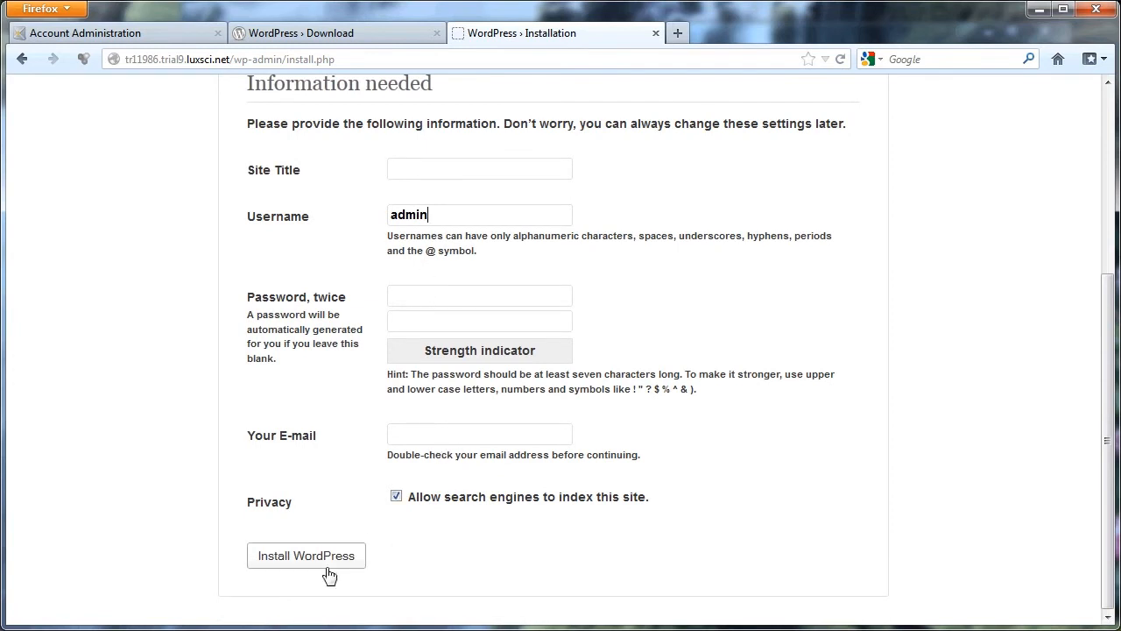
{"action": "scroll", "coordinate": [1091, 263], "scroll_direction": "up", "scroll_amount": 5}
{"action": "scroll", "coordinate": [1082, 298], "scroll_direction": "down", "scroll_amount": 5}
Set the site title to Test, enter the admin password twice and fill in the administrator's e-mail address.
{"action": "left_click", "coordinate": [473, 167]}
{"action": "type", "text": "Test"}
{"action": "key", "text": "Tab"}
{"action": "key", "text": "Tab"}
{"action": "type", "text": "test1•"}
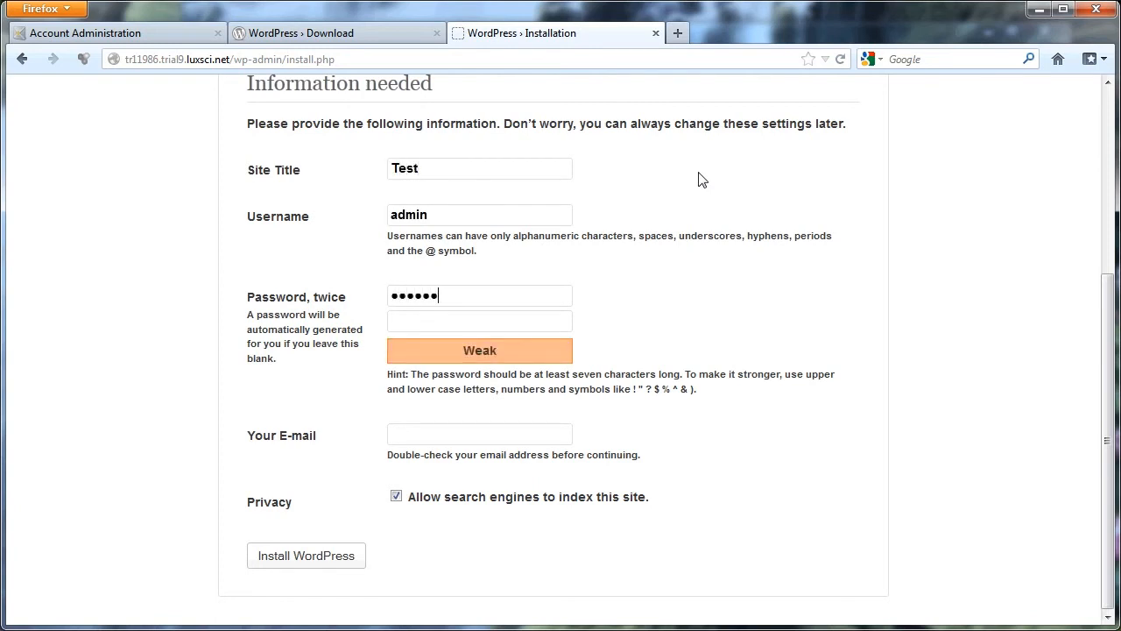
{"action": "type", "text": "••test1234"}
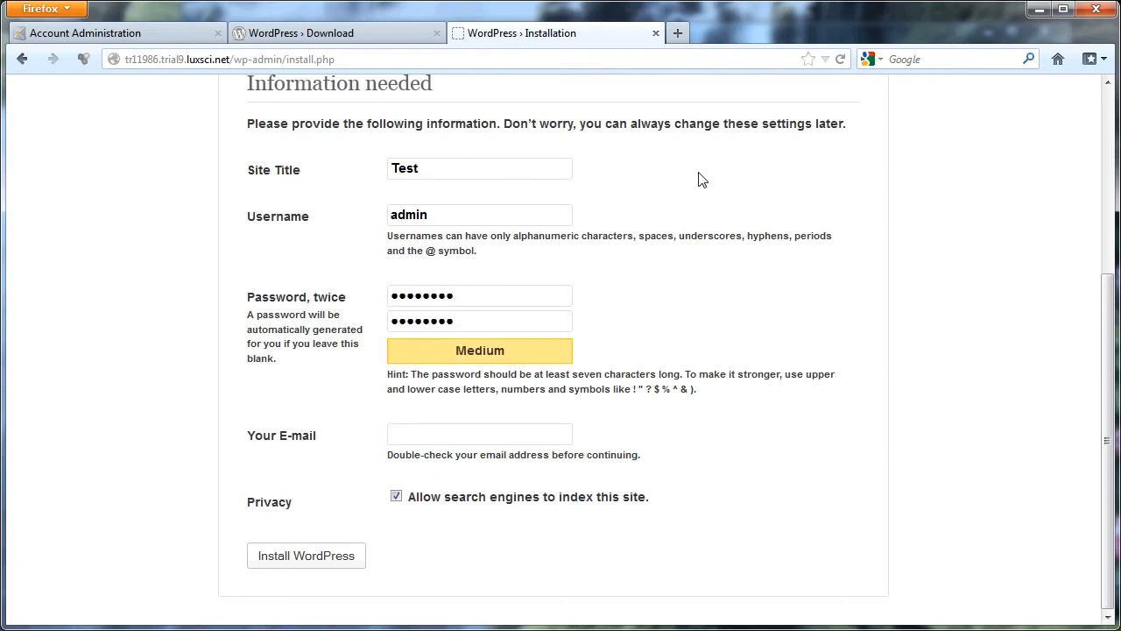
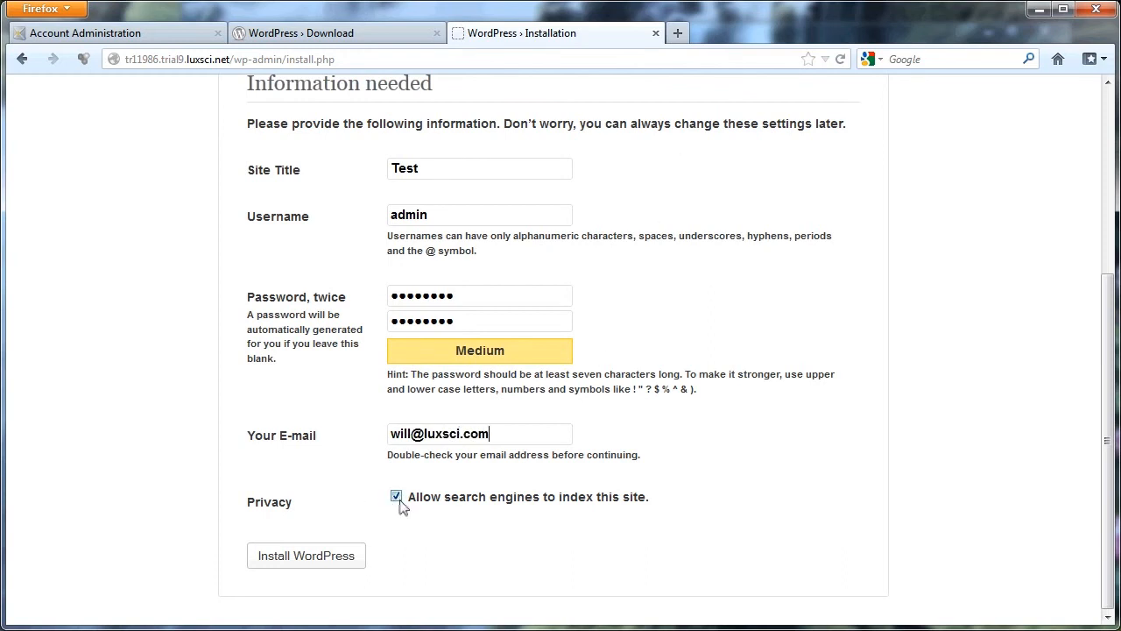
Run the WordPress installation with the entered site information and proceed to the login page.
{"action": "left_click", "coordinate": [325, 565]}
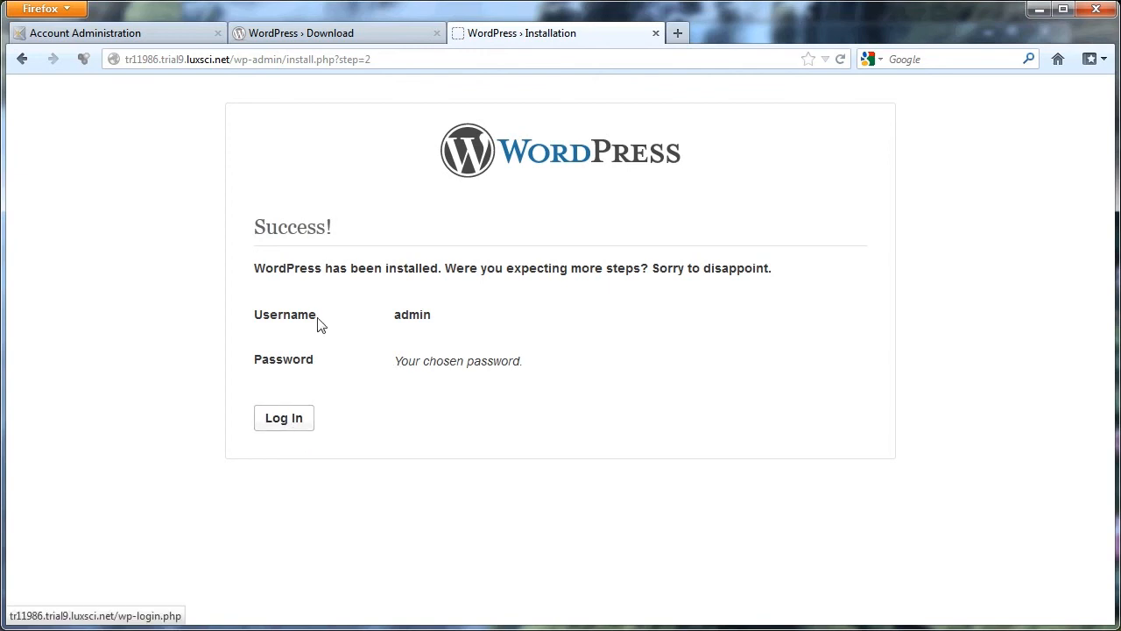
{"action": "left_click", "coordinate": [284, 426]}
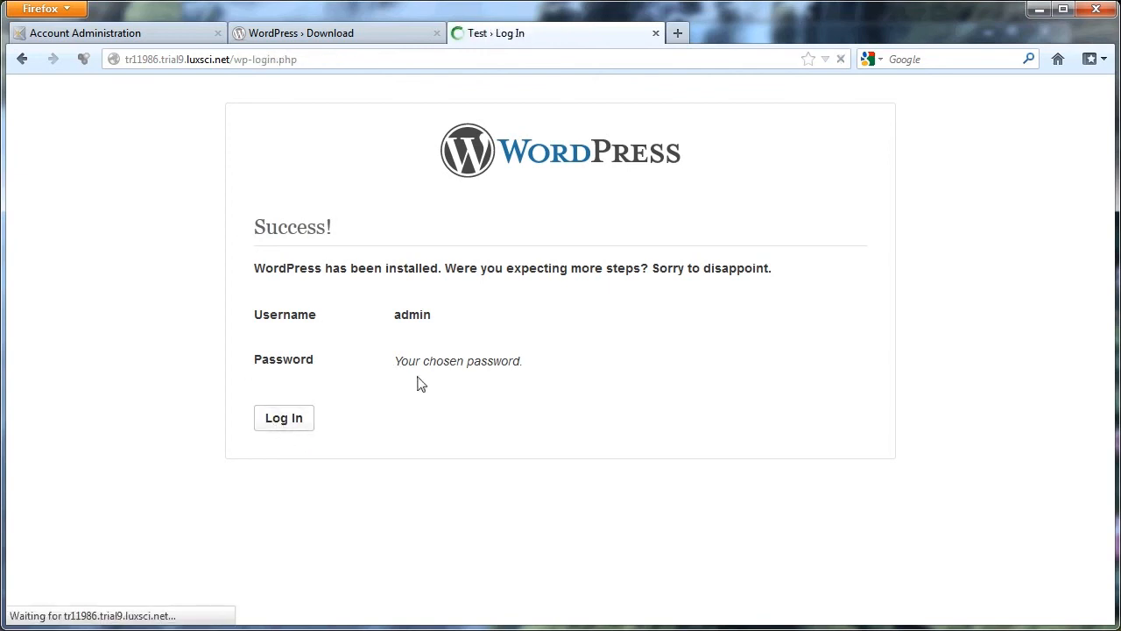
Remove /wp-login.php from the site address to load the new site's home page and look it over.
{"action": "left_click_drag", "start_coordinate": [302, 60], "coordinate": [236, 68]}
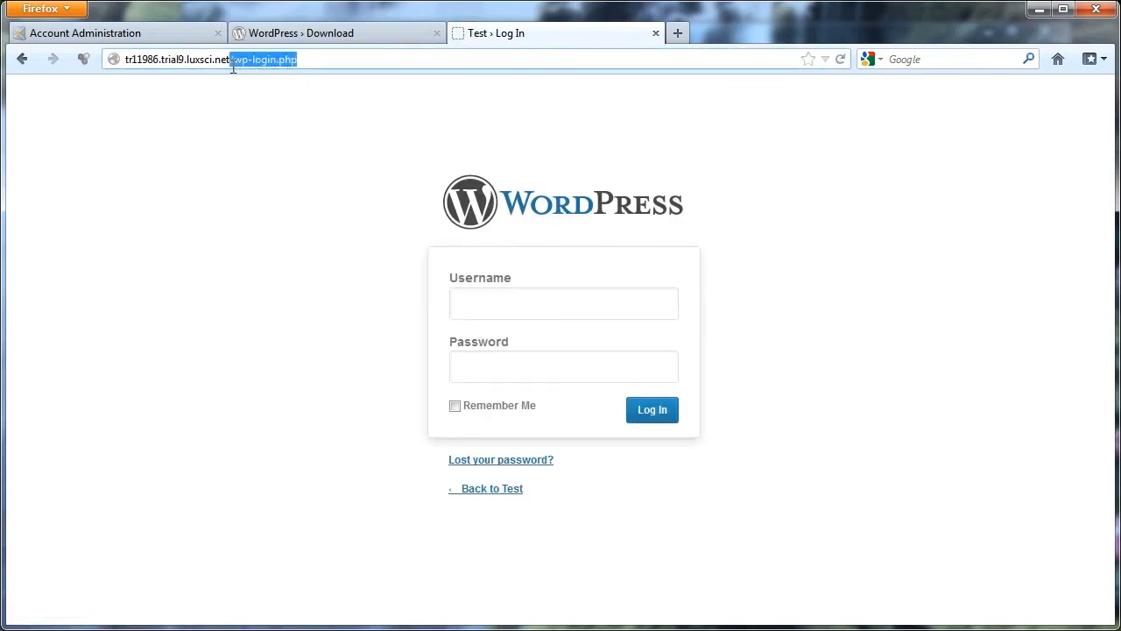
{"action": "key", "text": "BackSpace"}
{"action": "key", "text": "Return"}
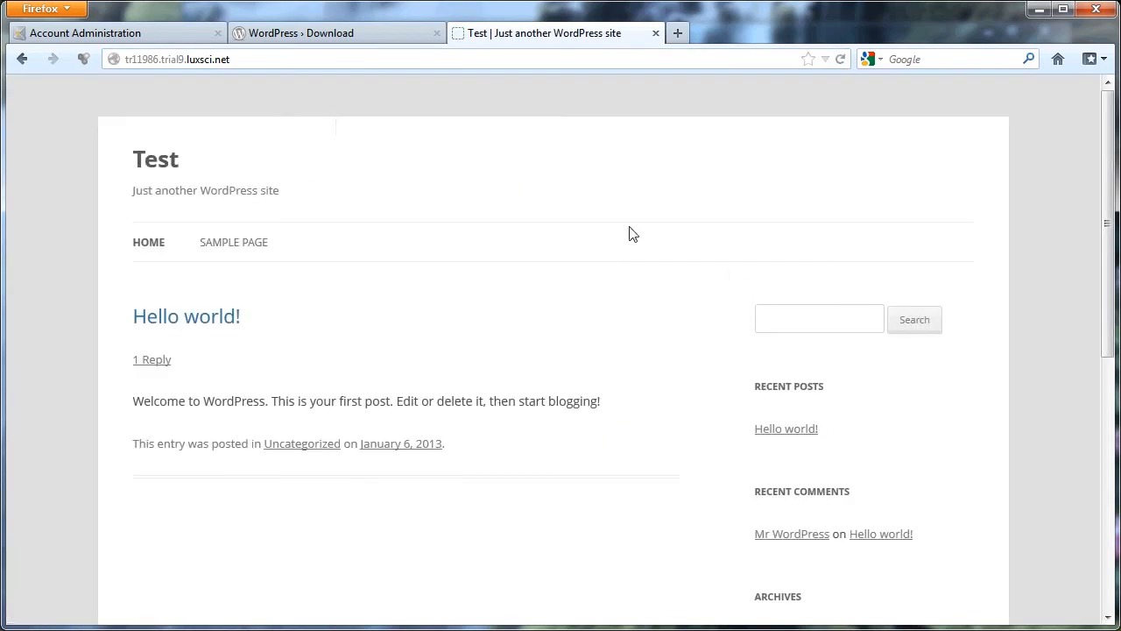
{"action": "left_click_drag", "start_coordinate": [1109, 197], "coordinate": [625, 186]}
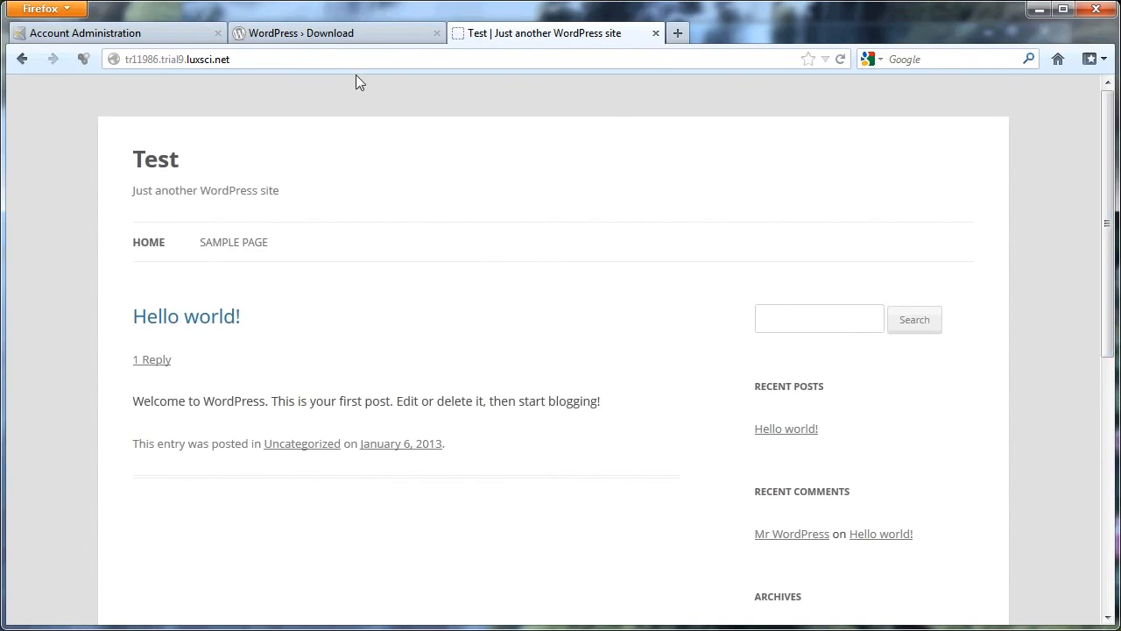
Return to the LuxSci account administration page with the MySQL database details.
{"action": "left_click", "coordinate": [163, 38]}
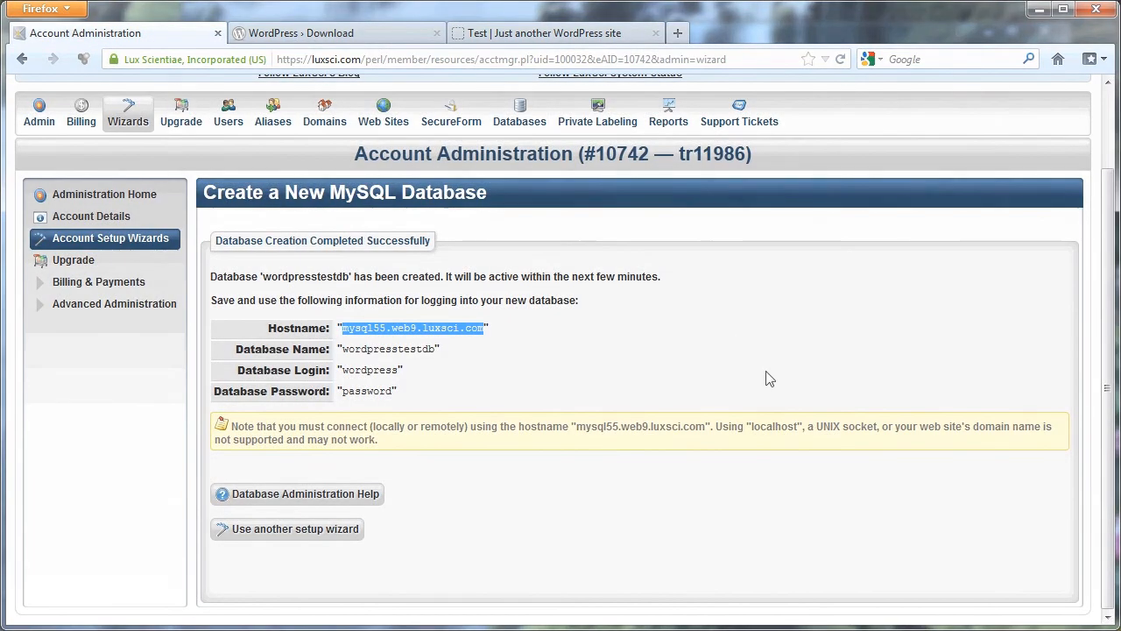